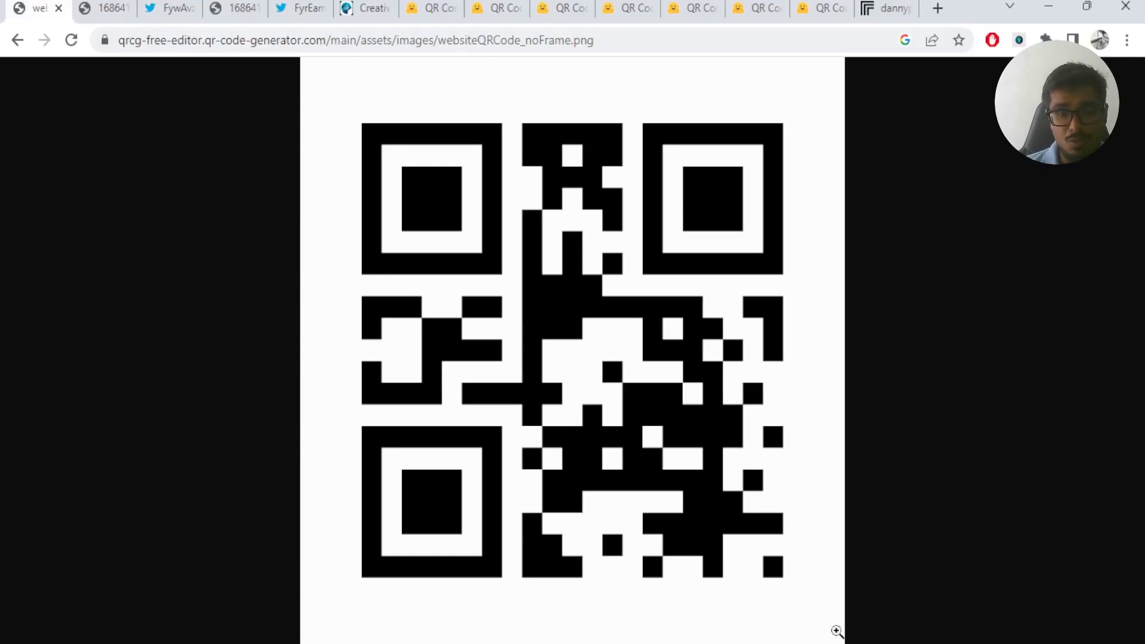
Step: Browse the anime and bamboo-painting QR art images, then bring up the UpyogAI creative QR article
key(ctrl+4)
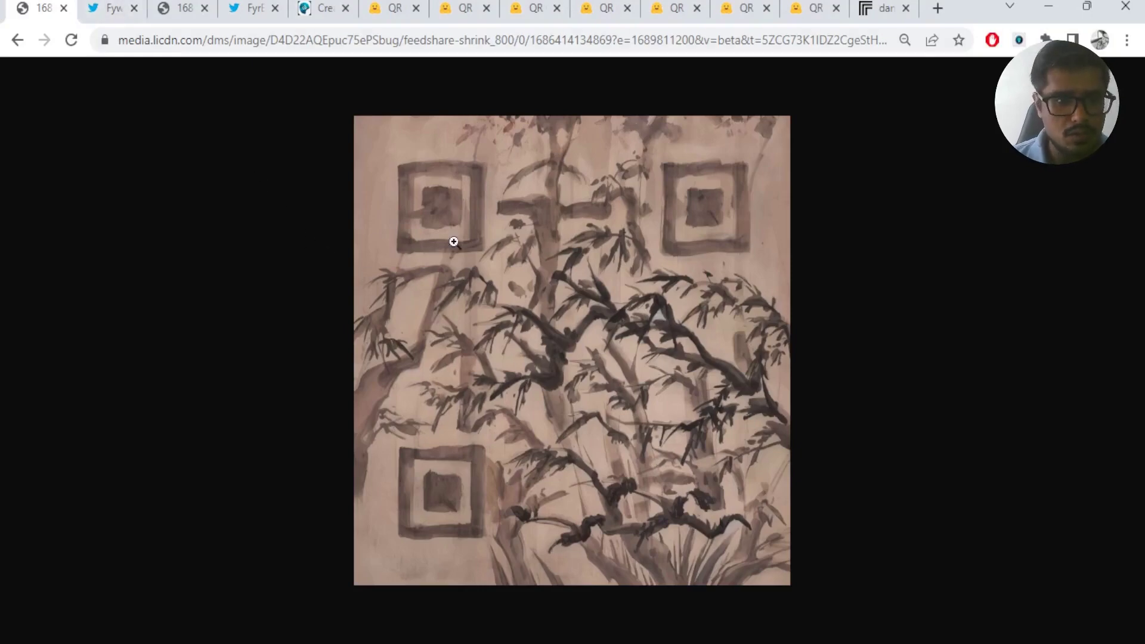
key(ctrl+Tab)
key(ctrl+Tab)
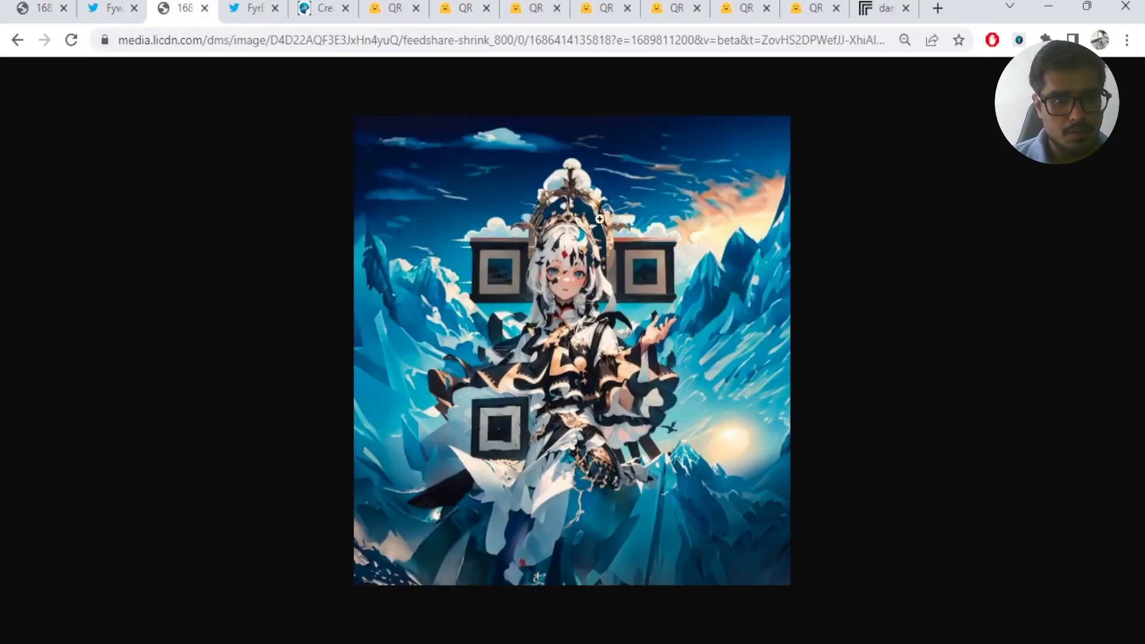
key(ctrl+Tab)
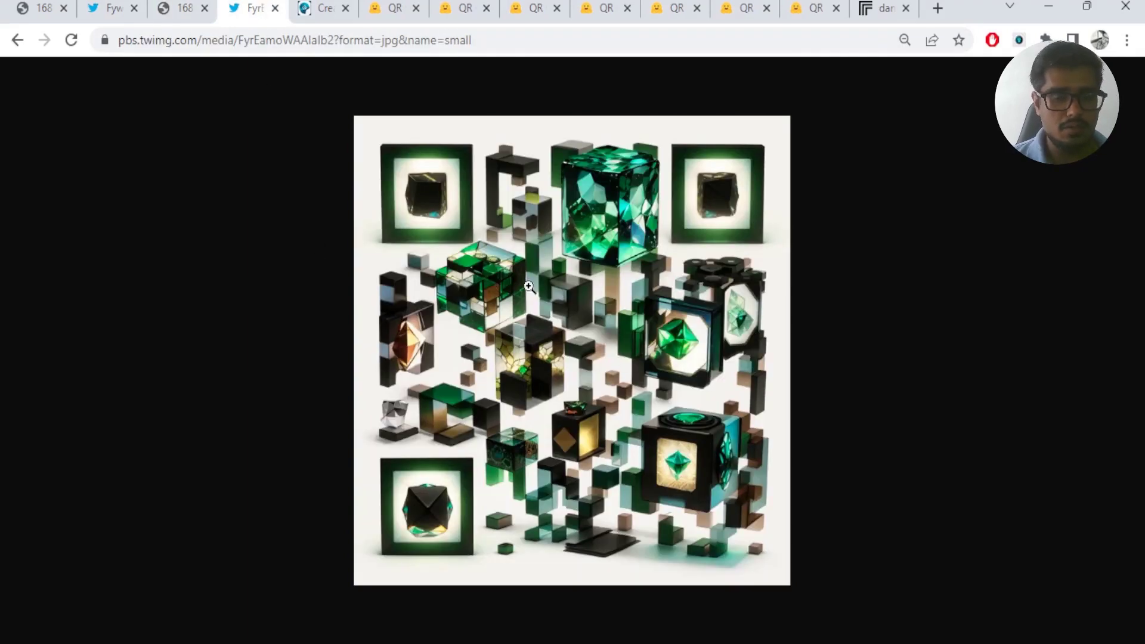
click(28, 5)
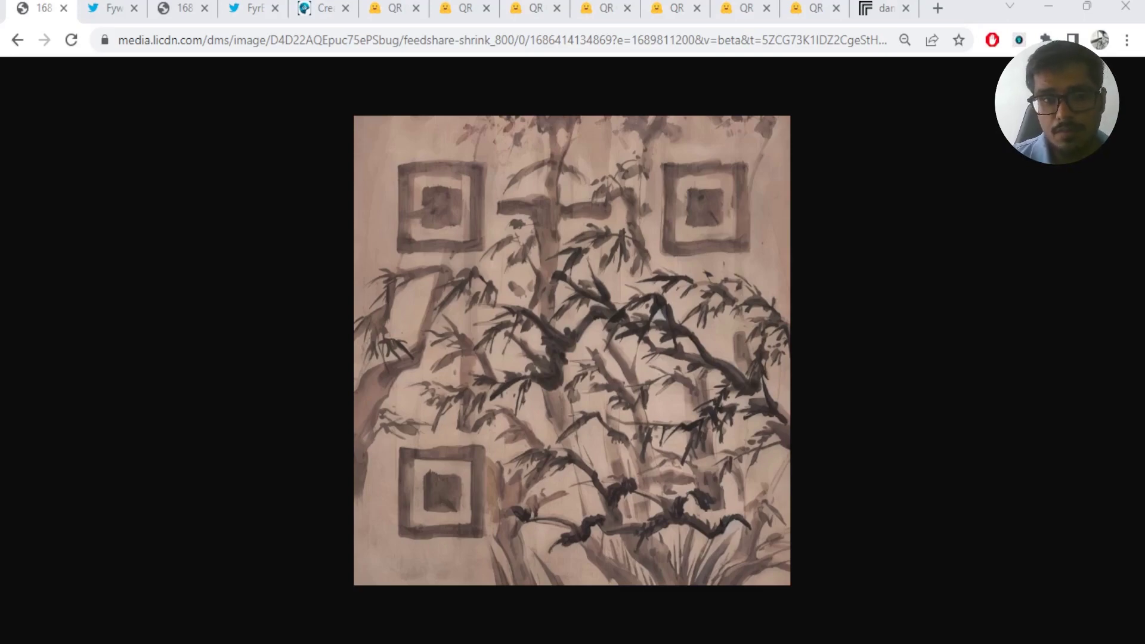
key(ctrl+5)
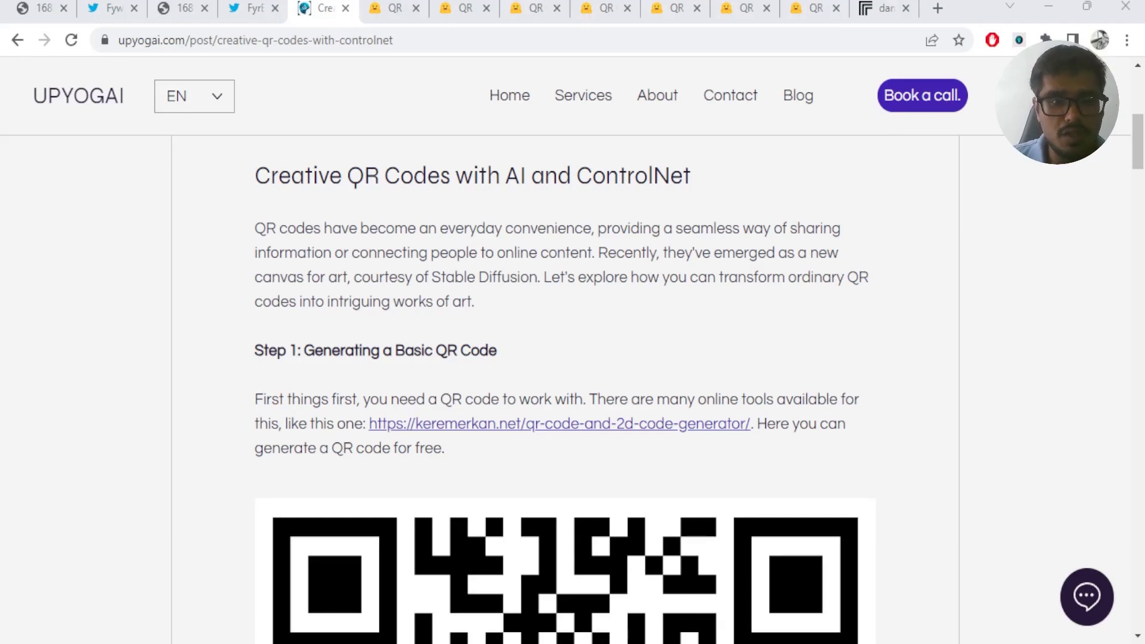
Step: Scroll through the article's txt2img settings and screenshots
scroll(582, 173, down, 2)
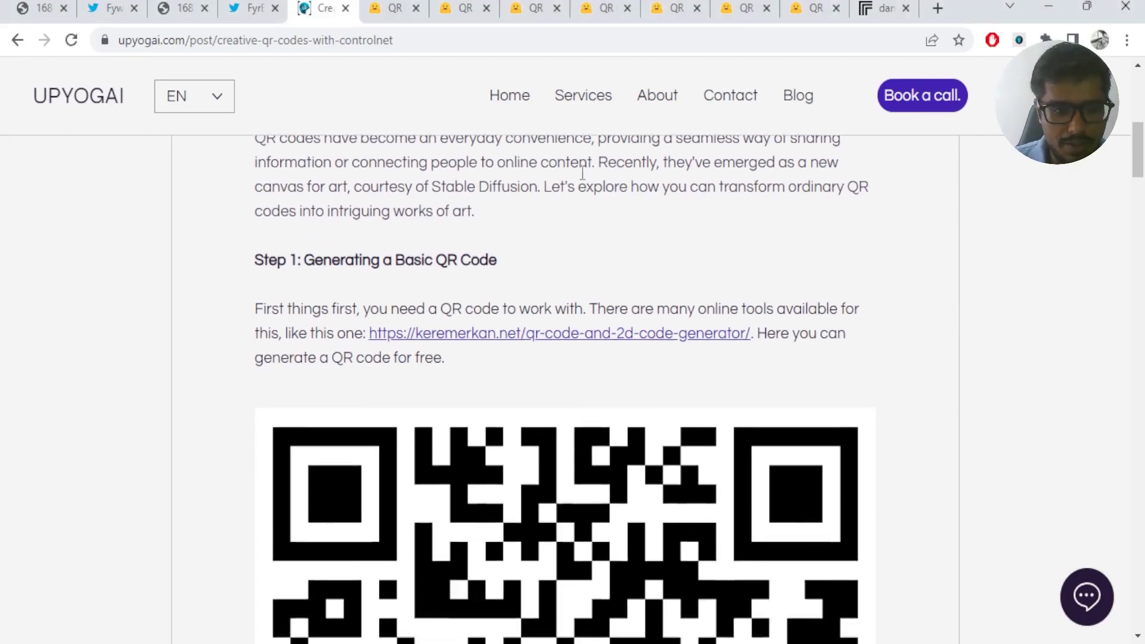
scroll(582, 173, down, 20)
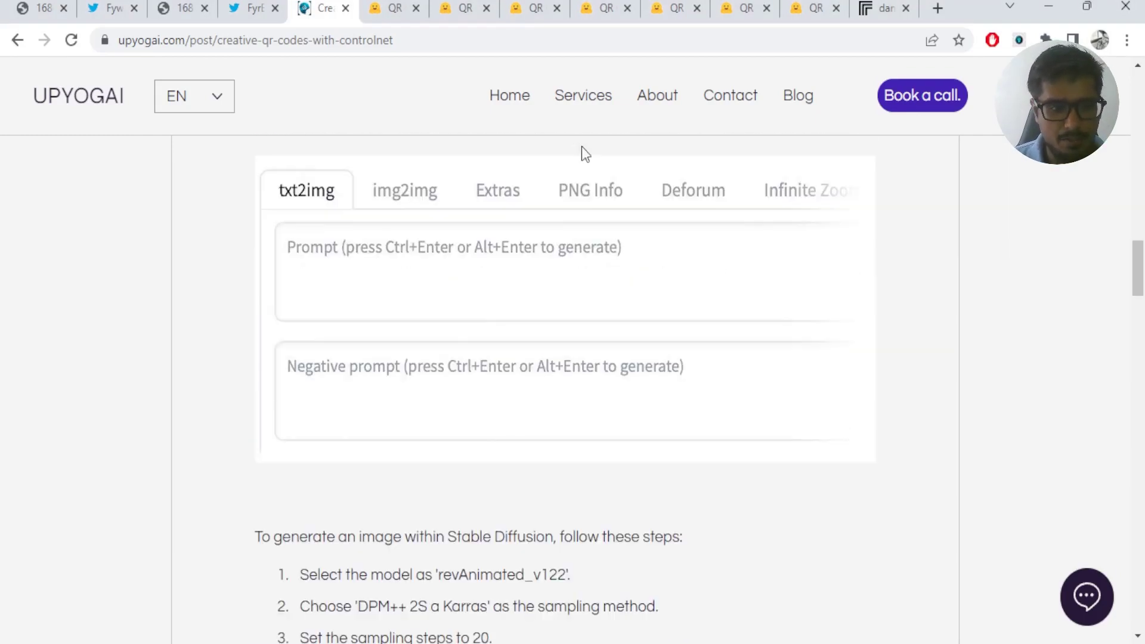
scroll(581, 146, up, 15)
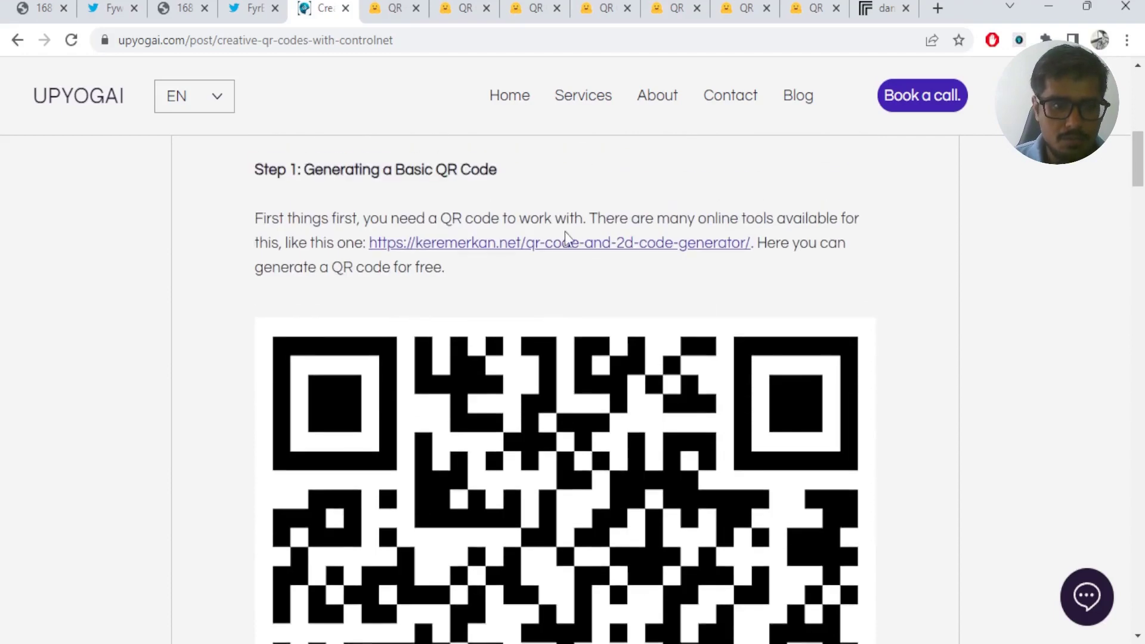
scroll(361, 214, down, 12)
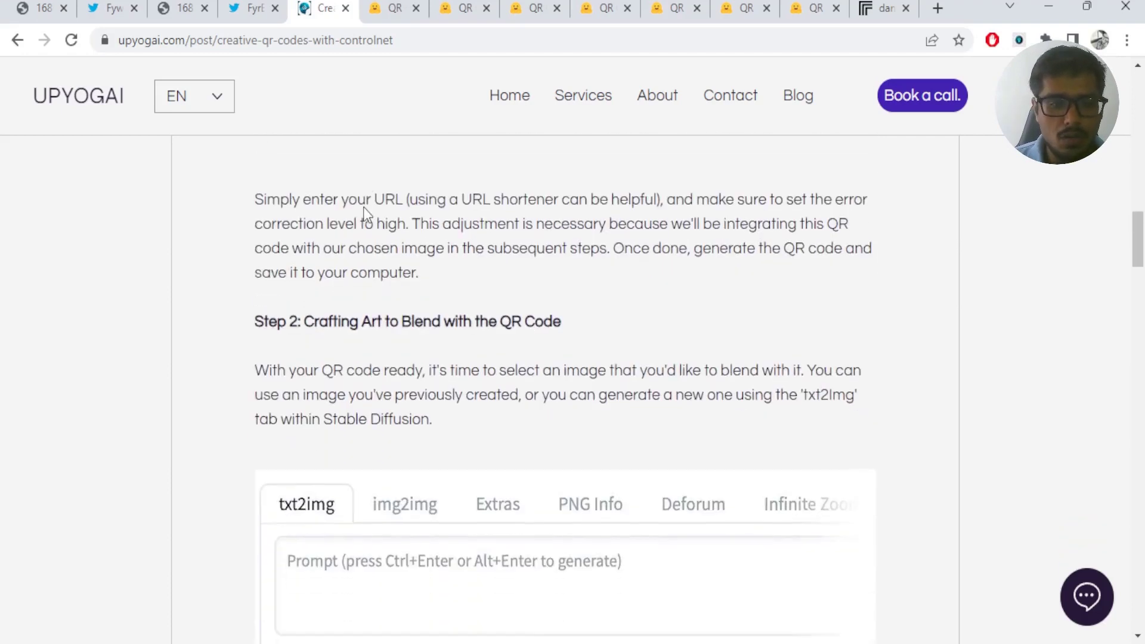
scroll(367, 209, down, 5)
scroll(444, 245, up, 1)
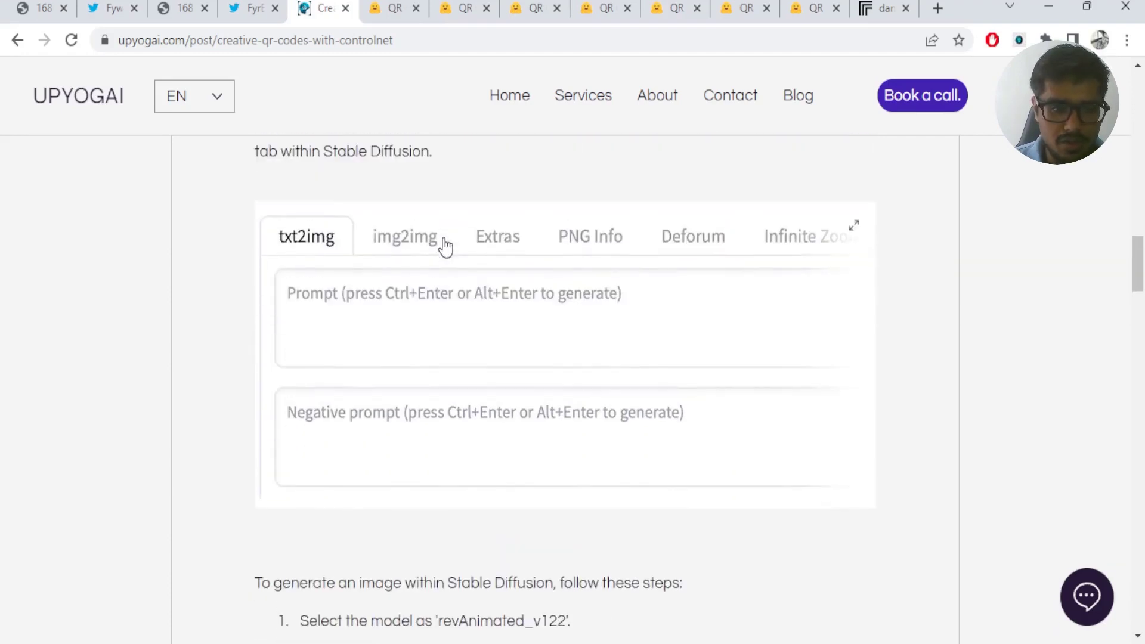
scroll(445, 245, down, 5)
scroll(442, 232, down, 6)
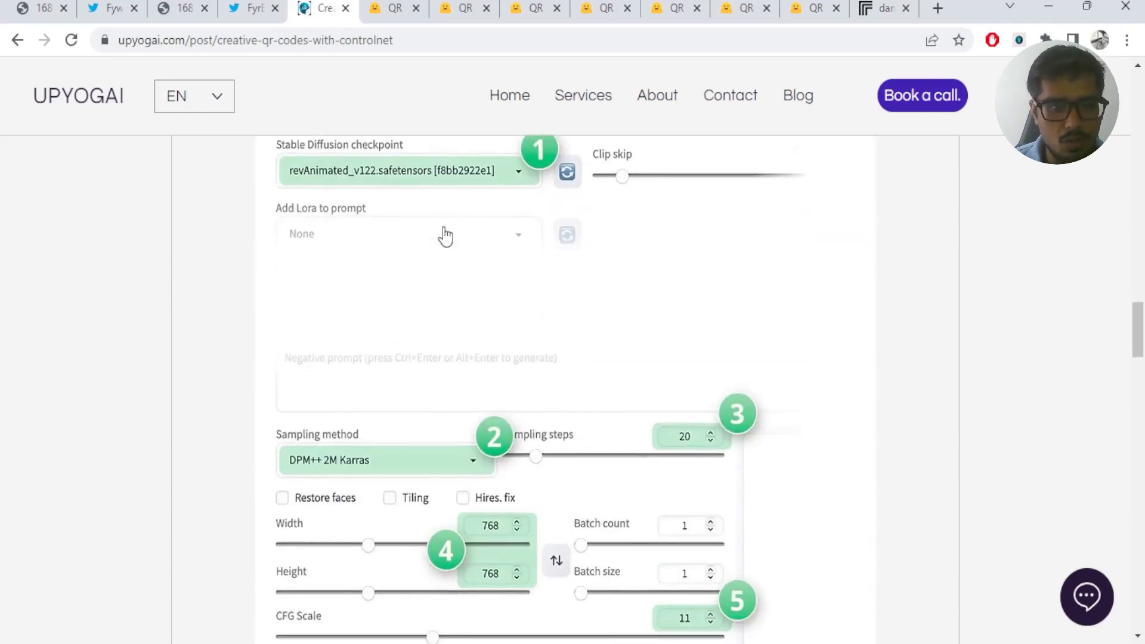
Step: Read the article's ControlNet steps, then switch to the Hugging Face QR generator
scroll(444, 236, up, 1)
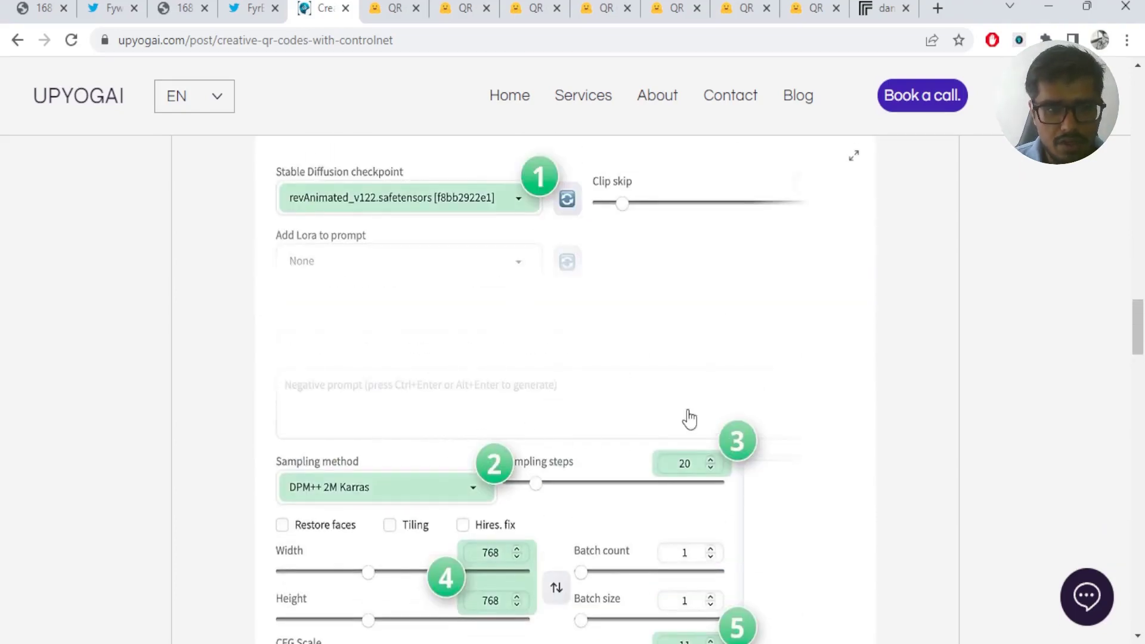
scroll(634, 483, down, 9)
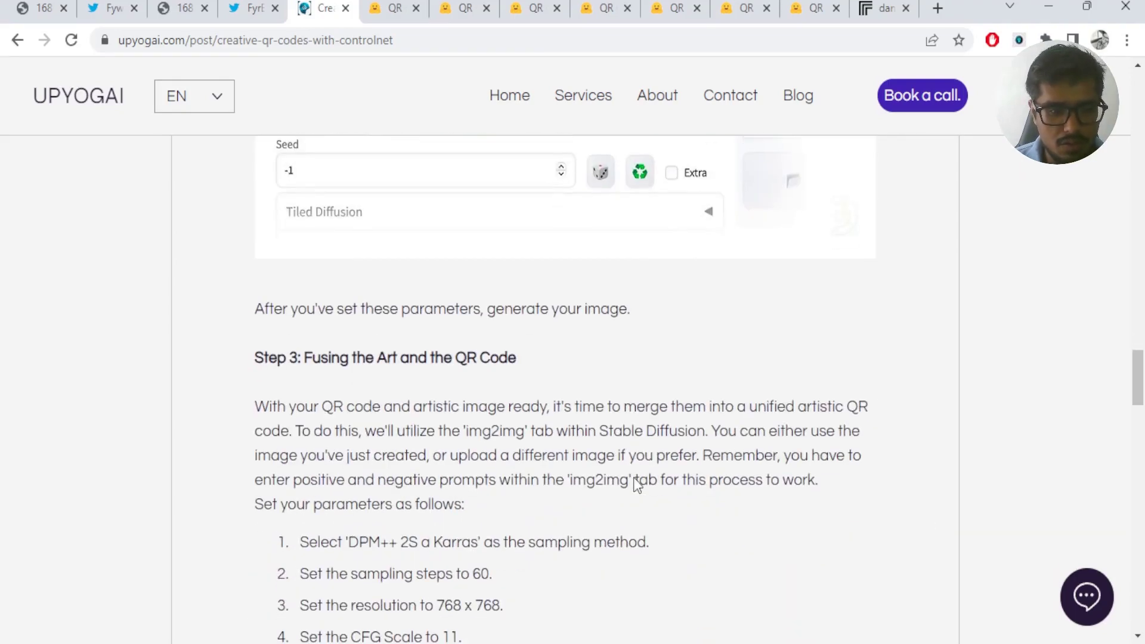
scroll(366, 346, down, 3)
scroll(379, 332, down, 6)
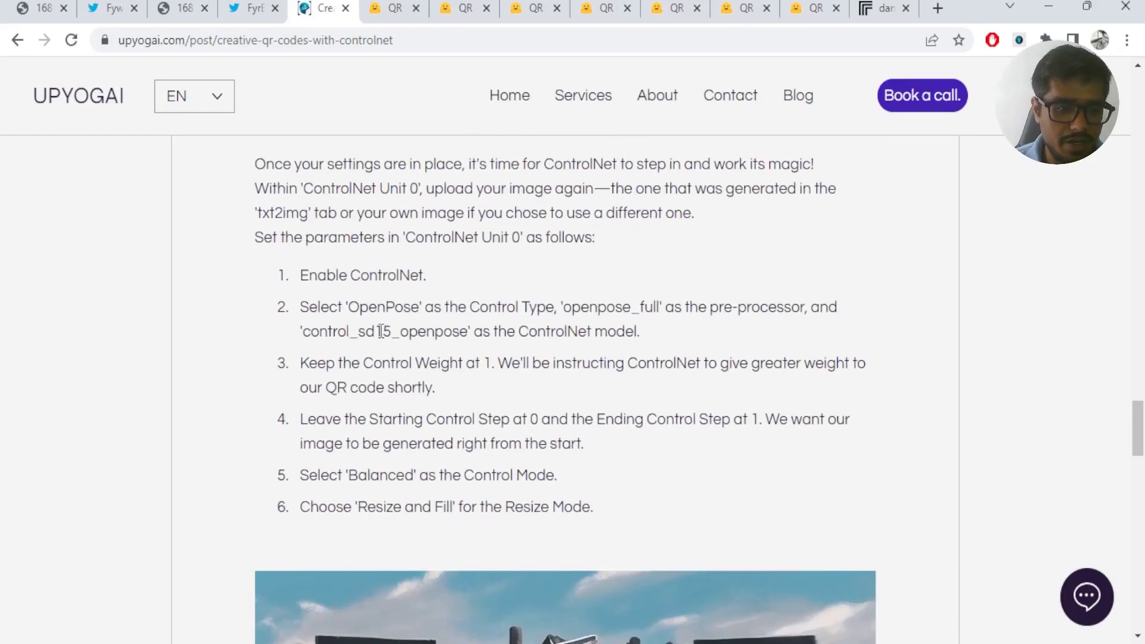
scroll(380, 331, down, 10)
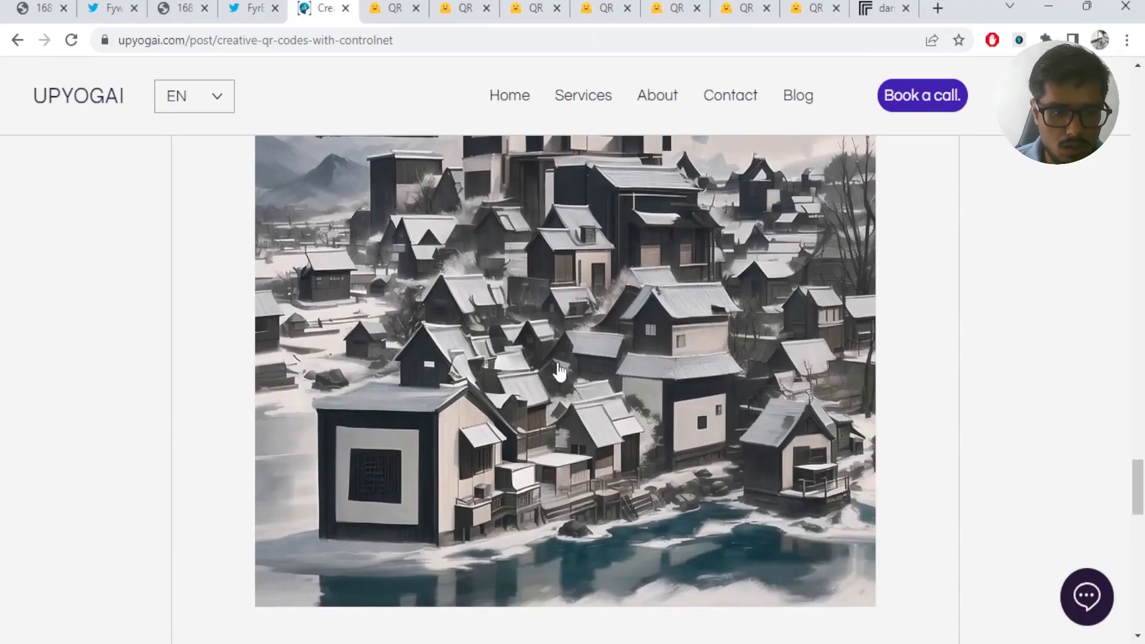
scroll(577, 263, down, 1)
scroll(590, 240, up, 20)
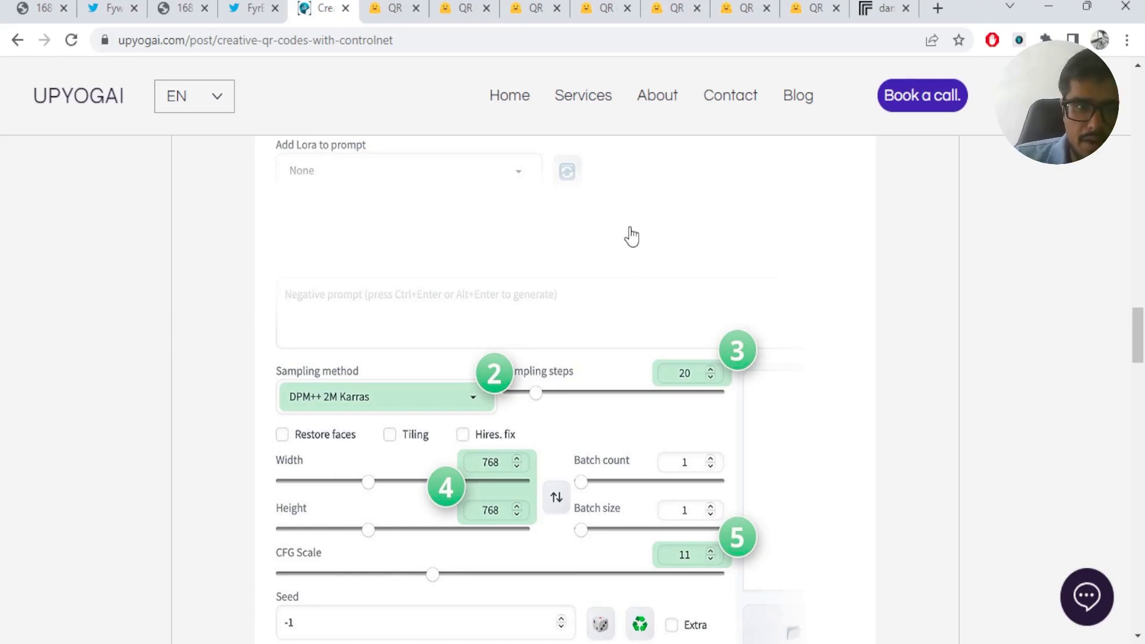
key(ctrl+Tab)
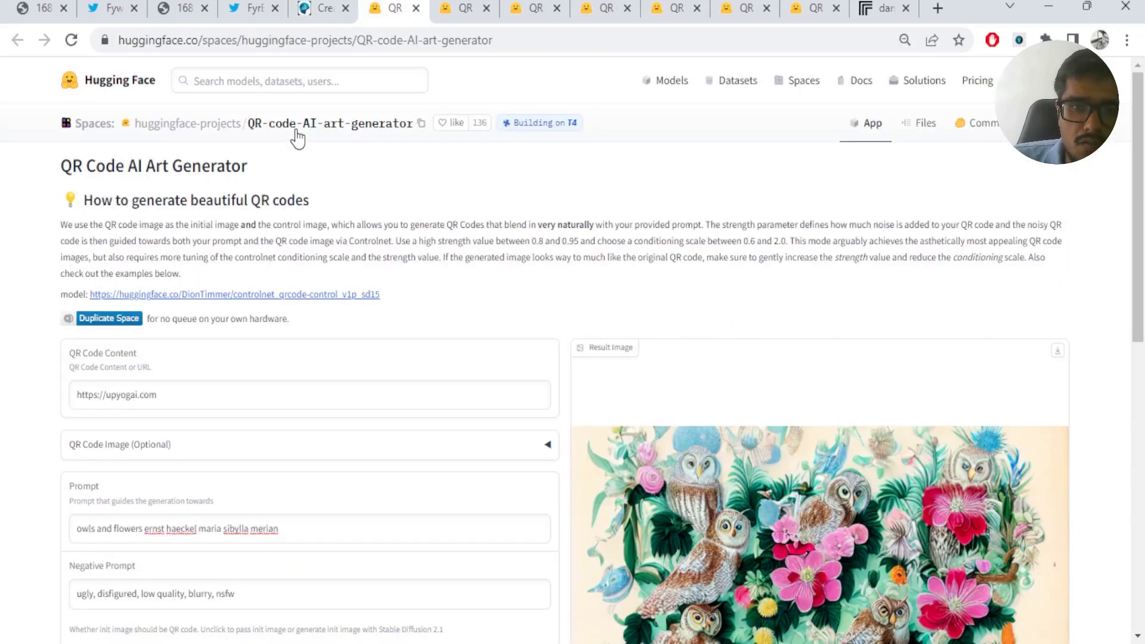
Step: Highlight the space's address, the QR Code Content field and part of the Negative Prompt
scroll(313, 132, down, 3)
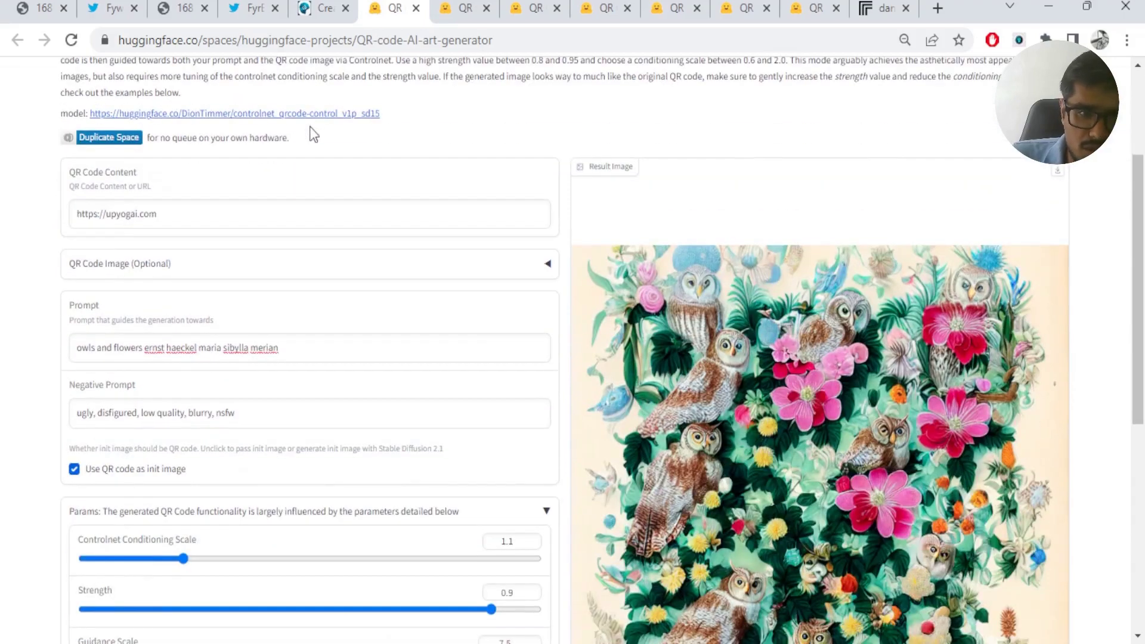
scroll(402, 128, up, 3)
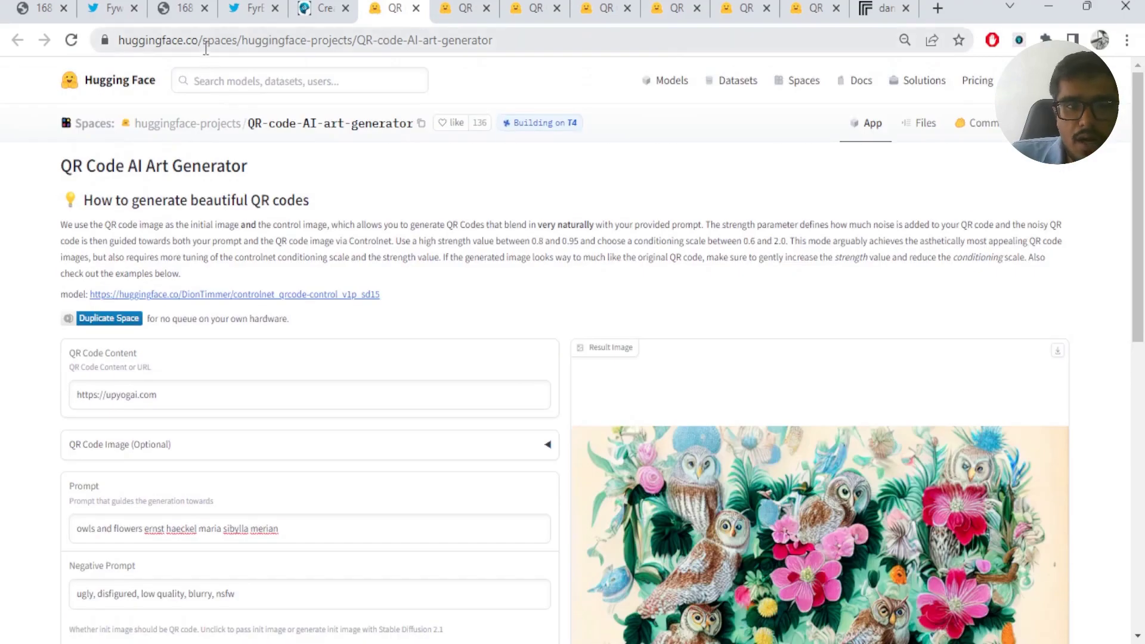
drag(202, 40, 455, 43)
scroll(391, 199, down, 3)
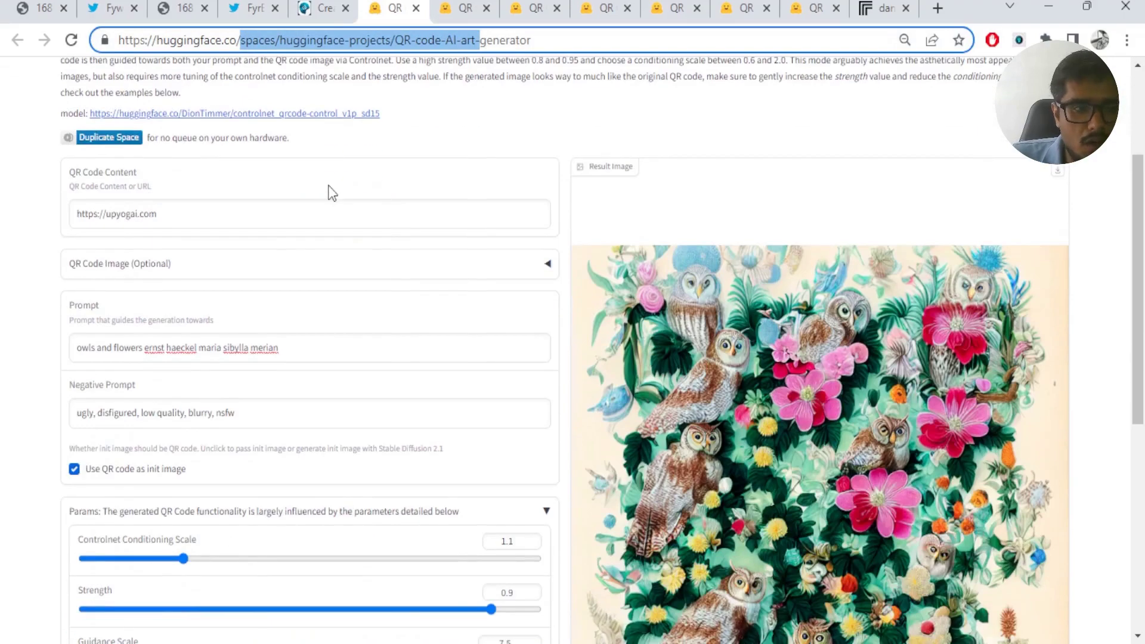
drag(76, 173, 150, 174)
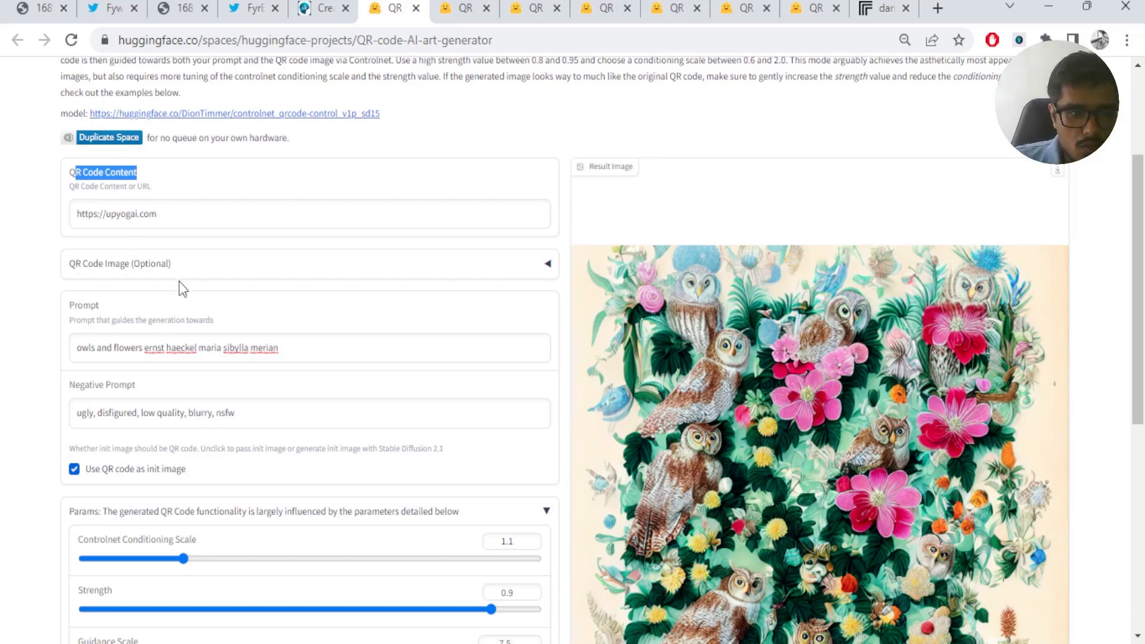
scroll(188, 275, down, 2)
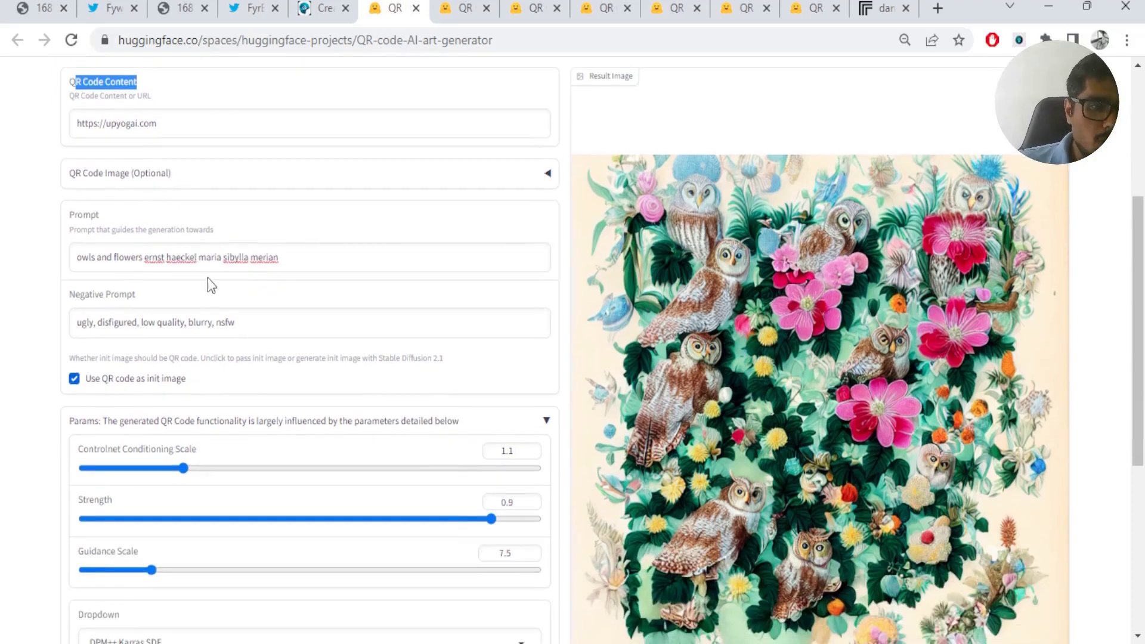
drag(207, 257, 265, 257)
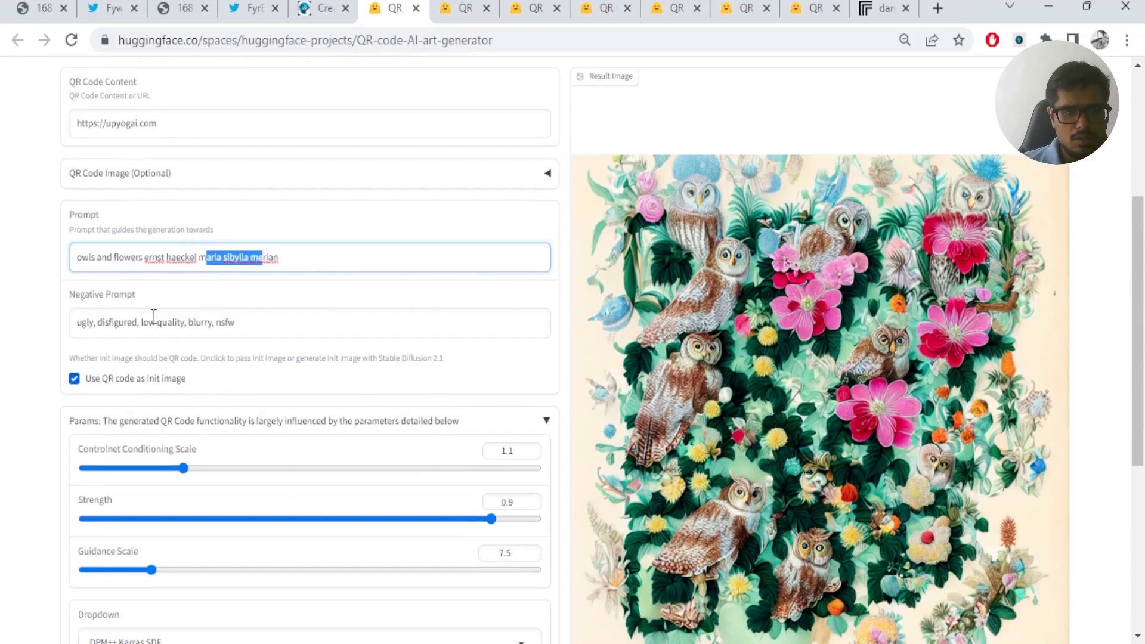
drag(155, 322, 225, 310)
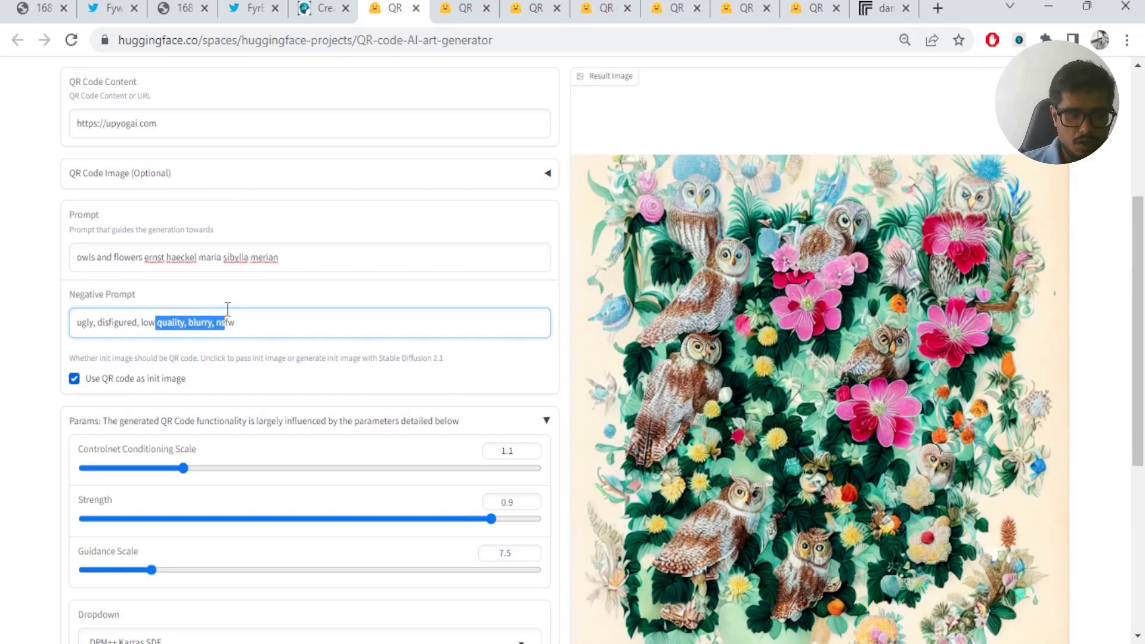
Step: Highlight the 'owls and flowers ernst haeckel maria sibylla merian' prompt and review its settings
scroll(266, 271, down, 6)
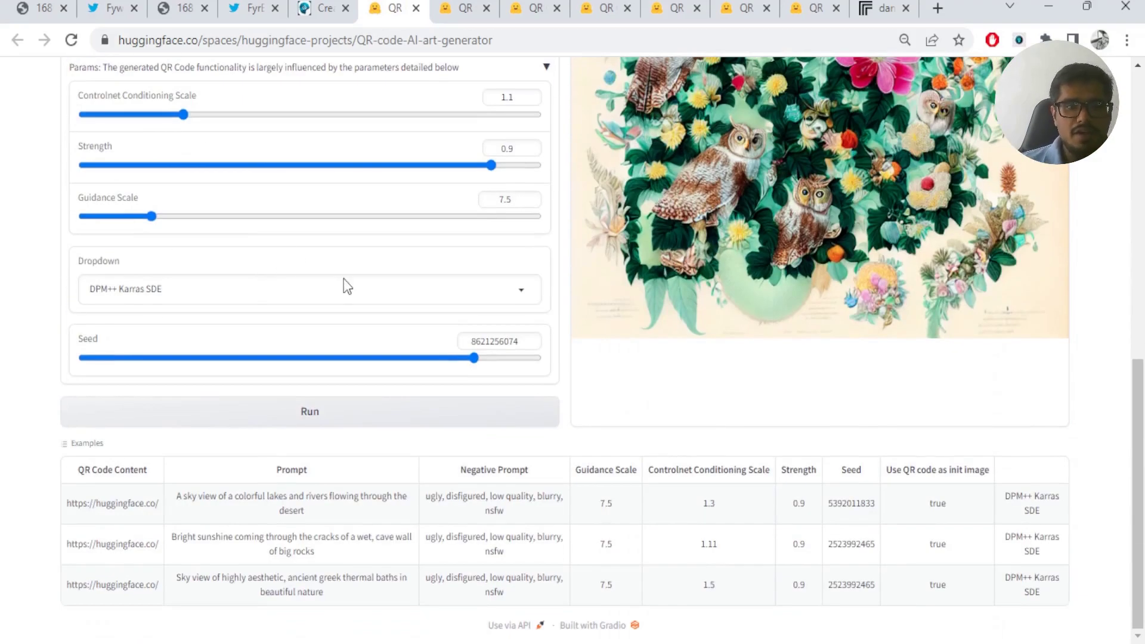
scroll(345, 281, up, 3)
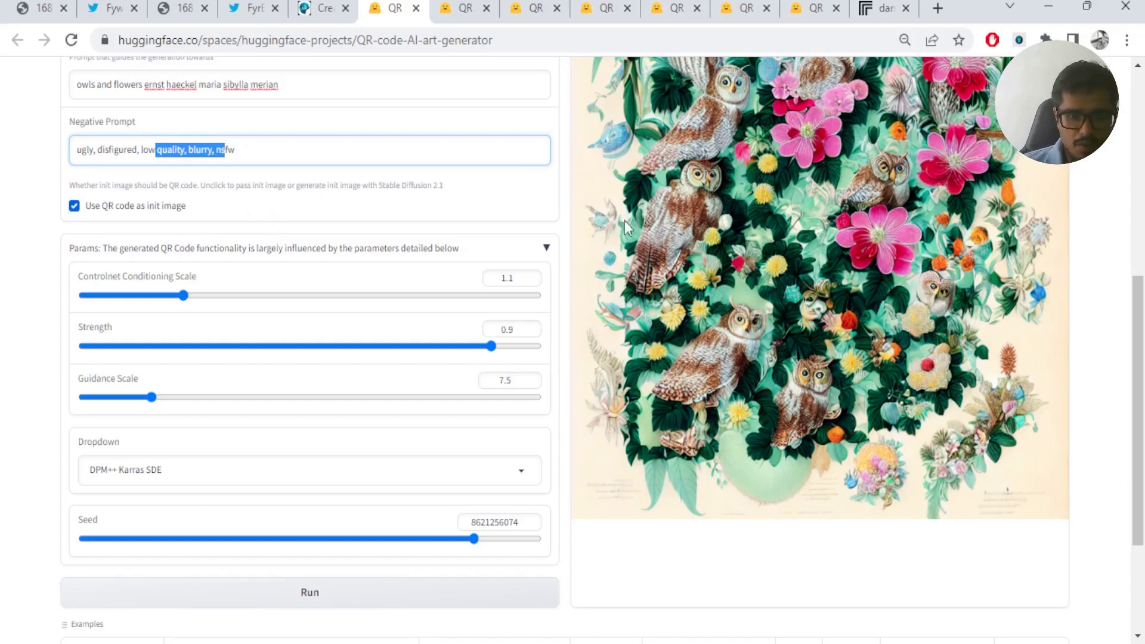
scroll(626, 227, up, 3)
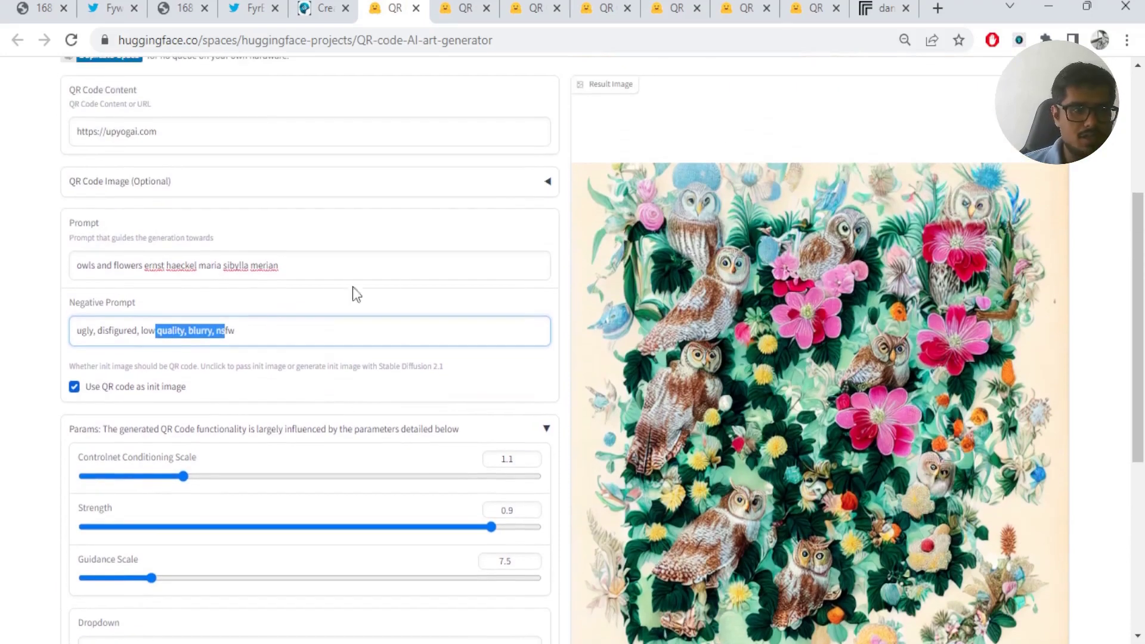
drag(81, 266, 279, 266)
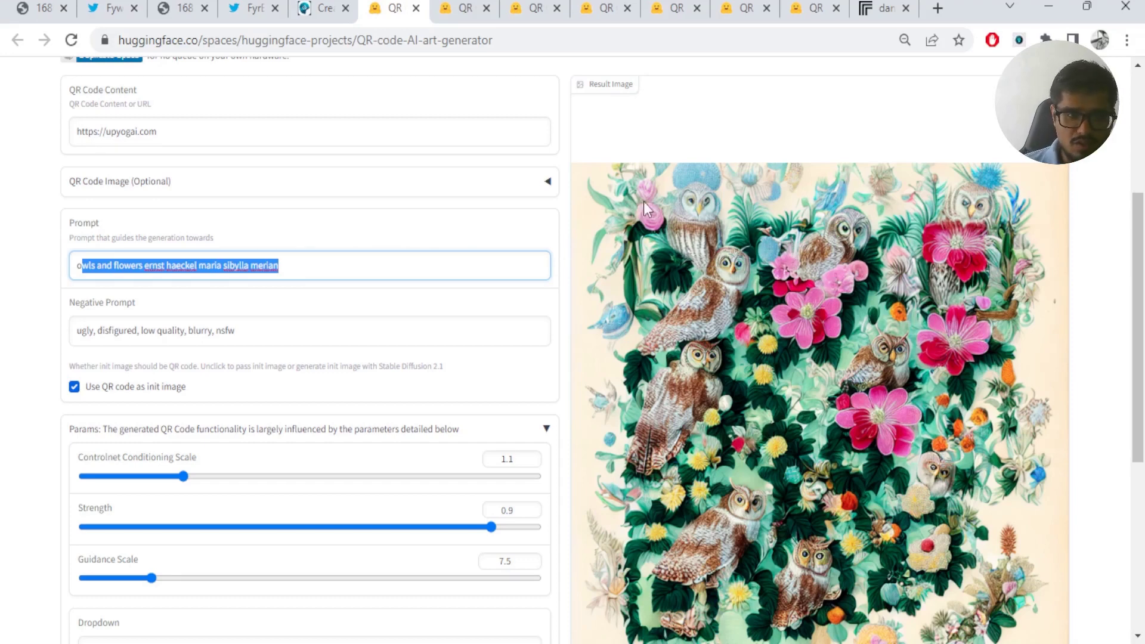
scroll(358, 197, down, 5)
scroll(304, 200, up, 5)
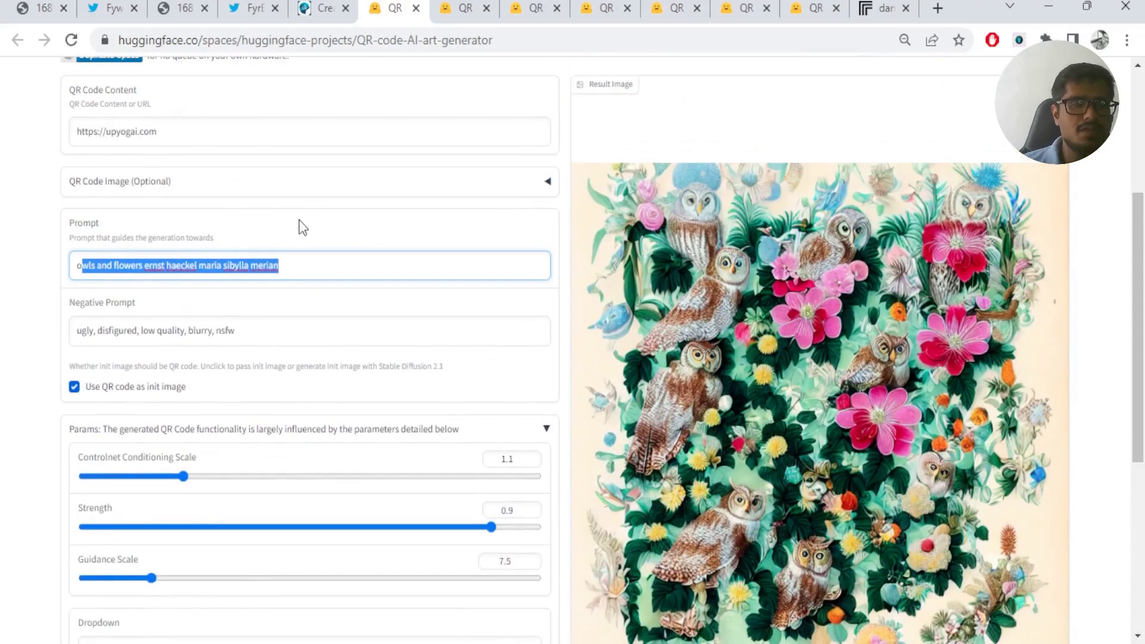
scroll(299, 221, up, 3)
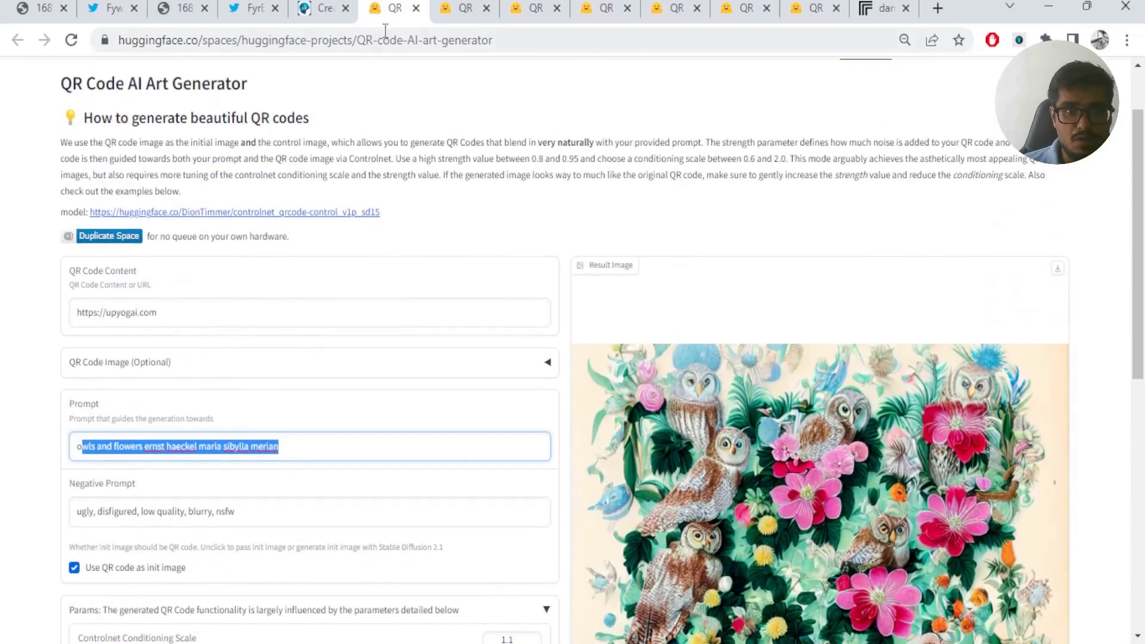
Step: Compare the owls-and-flowers QR variations across tabs, settling on the second one
click(453, 7)
scroll(537, 174, up, 4)
scroll(537, 173, down, 3)
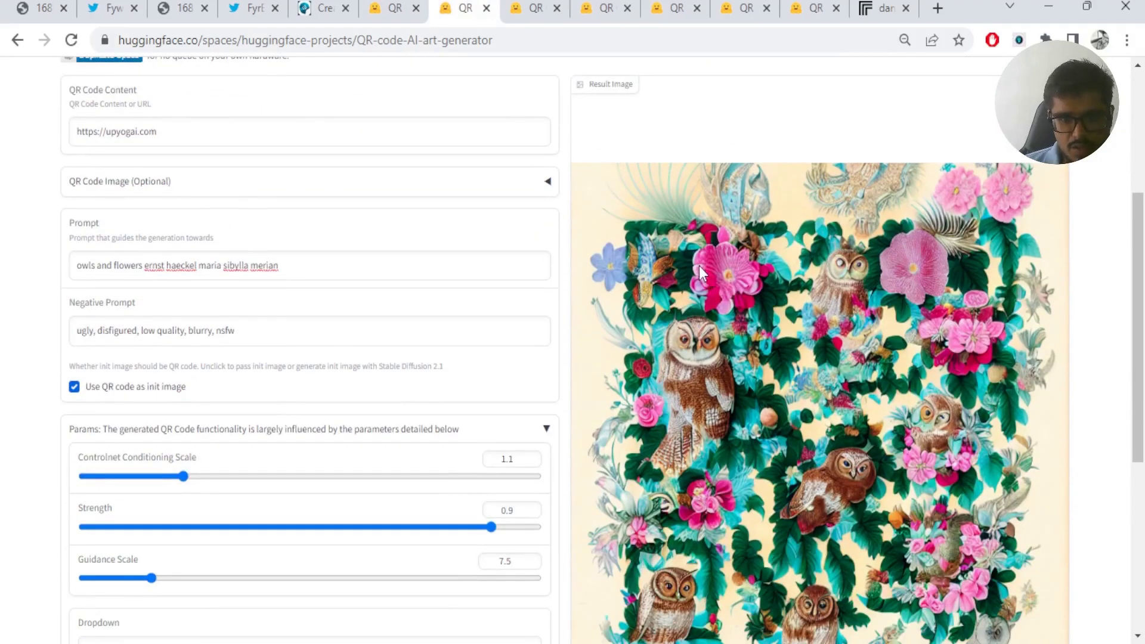
click(396, 6)
scroll(716, 460, down, 3)
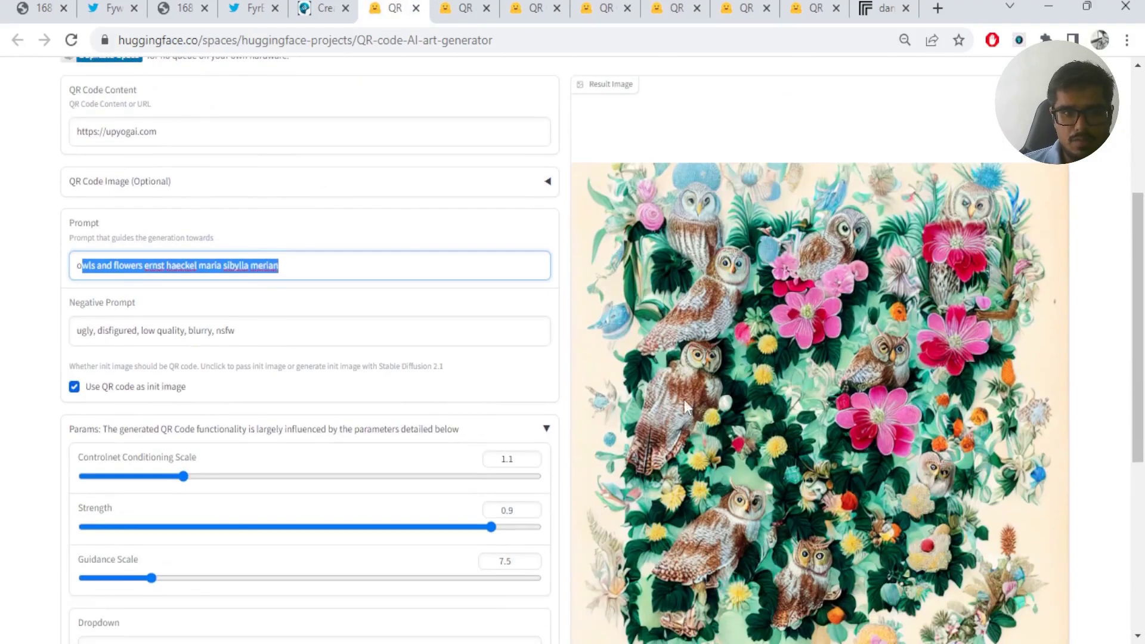
click(445, 6)
click(425, 6)
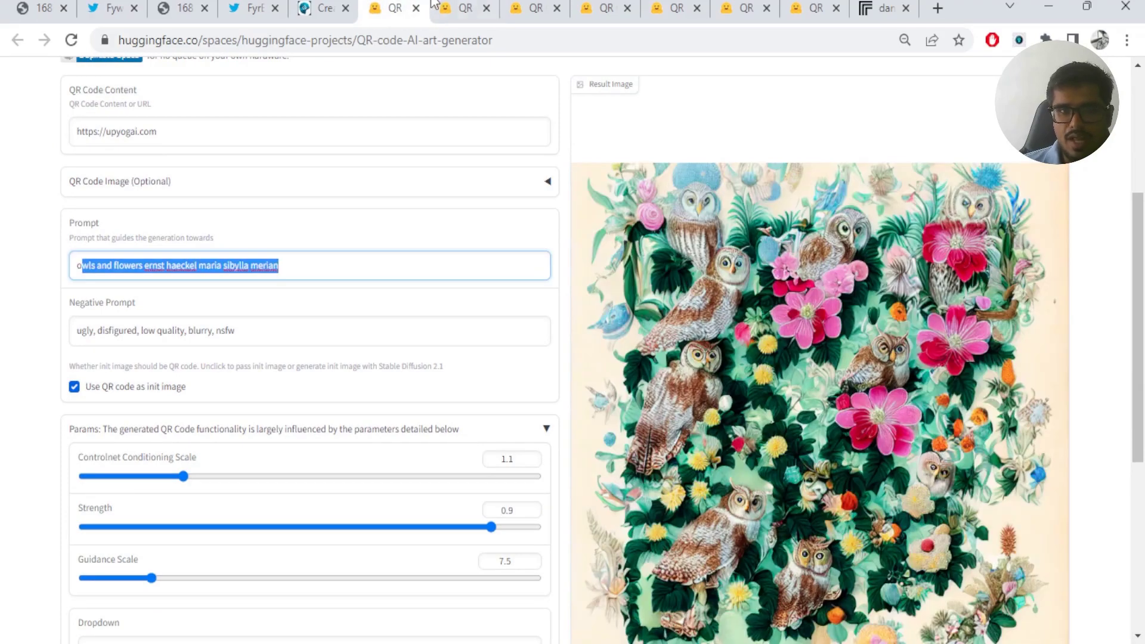
click(440, 6)
click(403, 5)
click(465, 6)
click(418, 6)
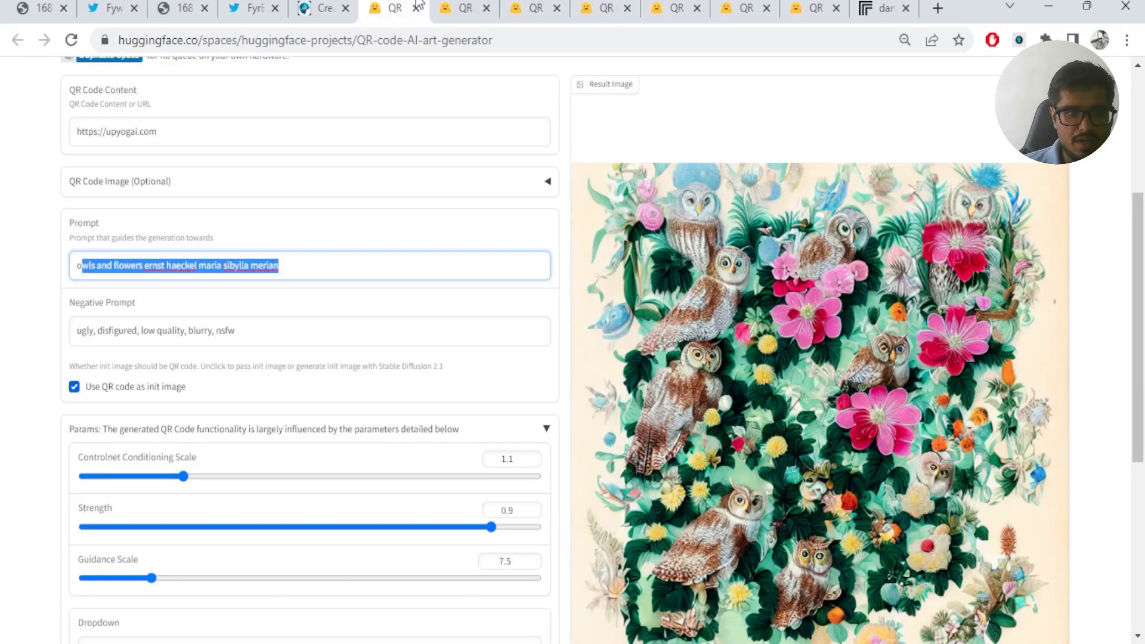
click(486, 5)
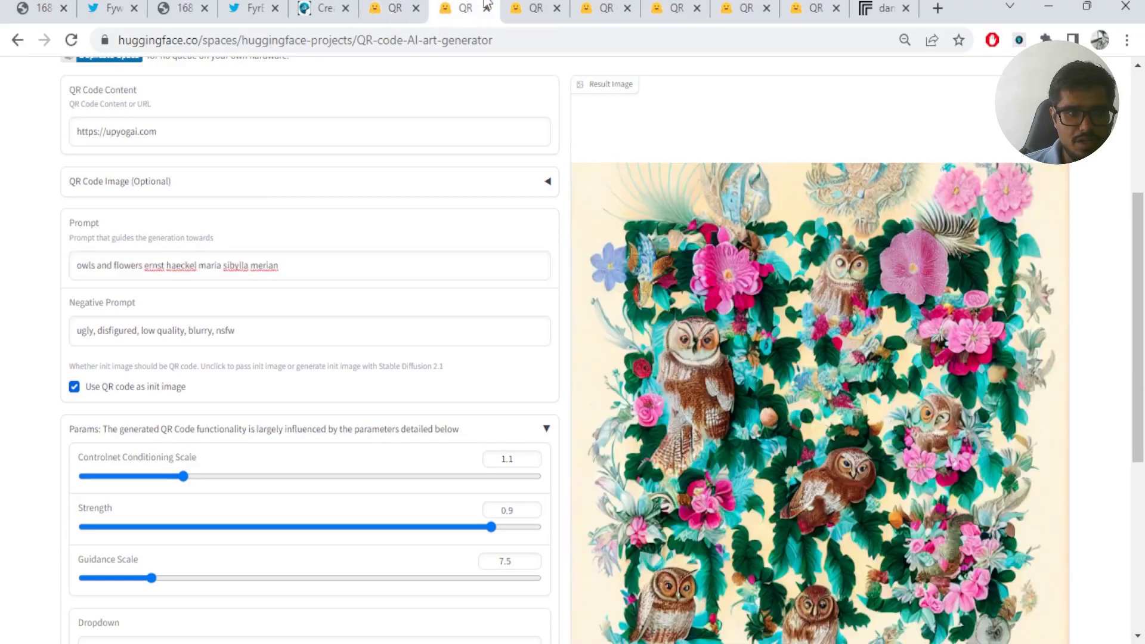
Step: View the anime girls QR result and highlight the girl description in its prompt
click(522, 7)
scroll(567, 143, up, 4)
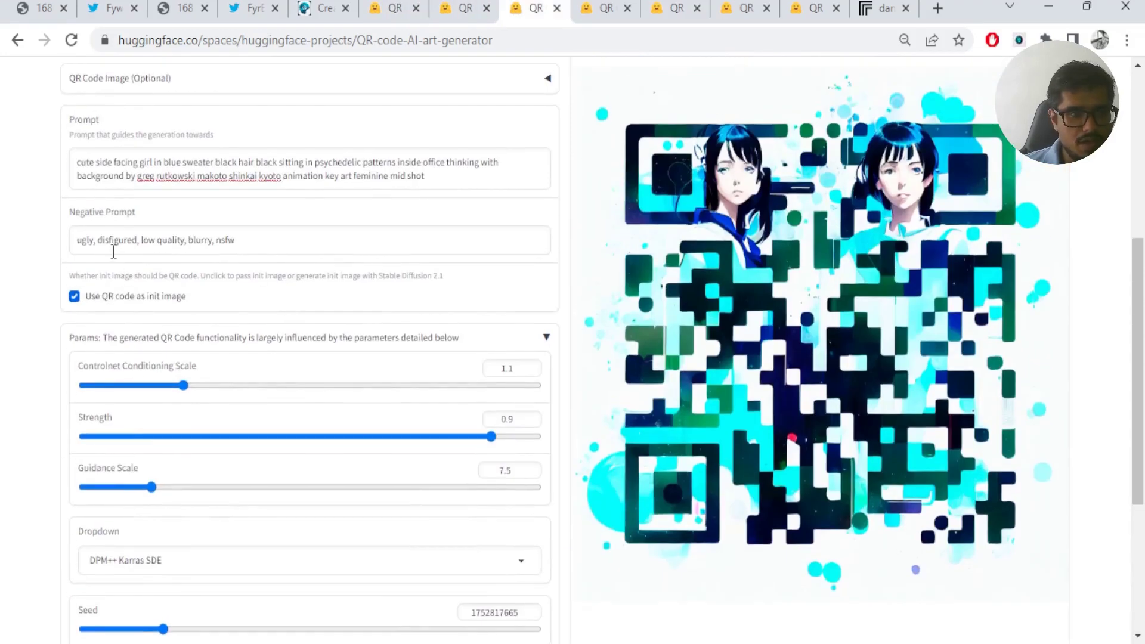
drag(99, 161, 206, 161)
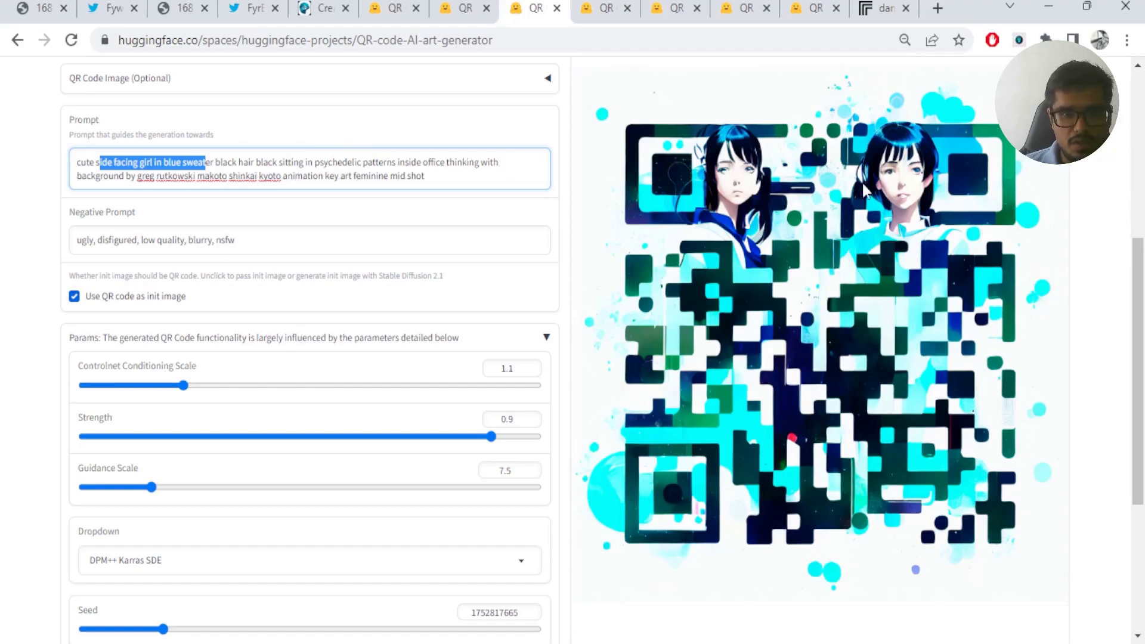
scroll(807, 288, up, 3)
scroll(802, 282, down, 3)
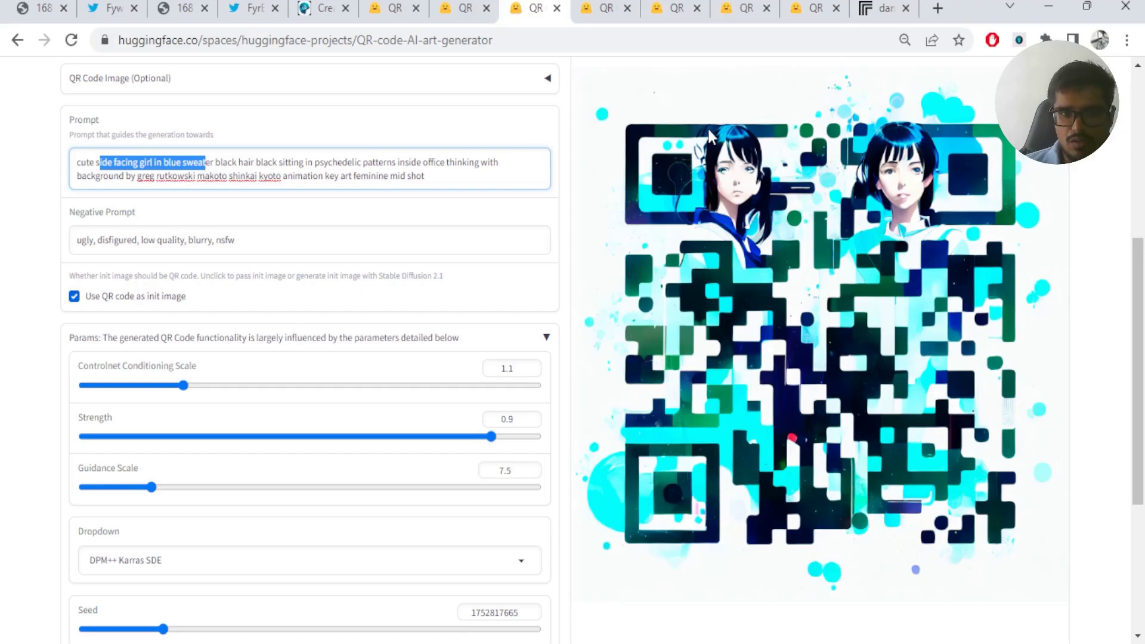
Step: Step through the Minecraft skin, bearded man, psychedelic astronaut and vintage anime starship results
click(617, 6)
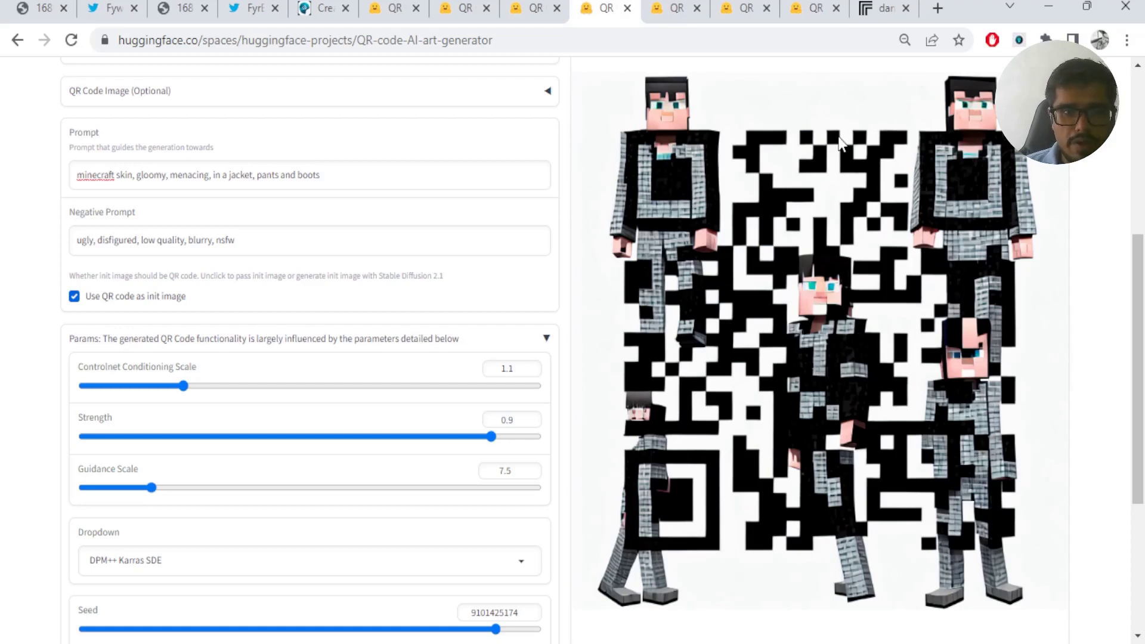
key(ctrl+Tab)
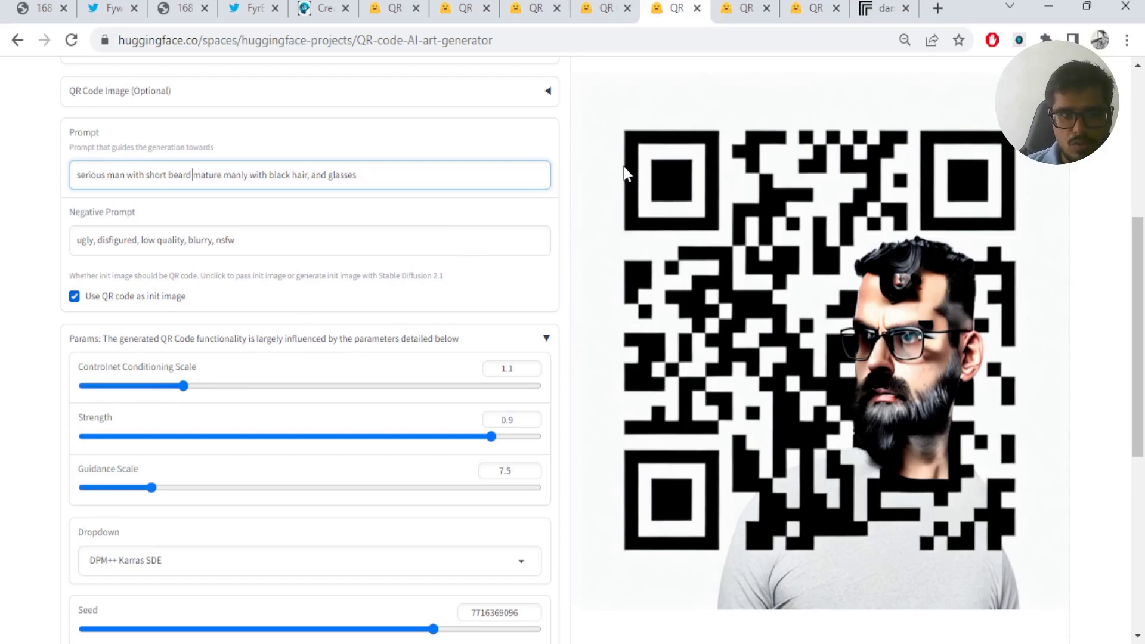
key(ctrl+Tab)
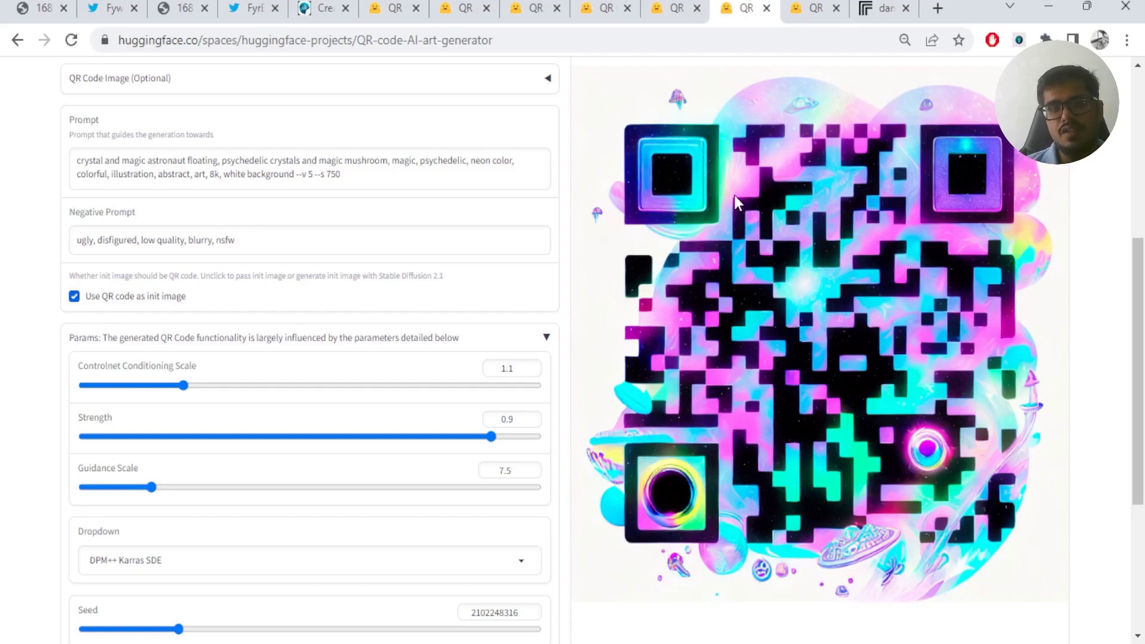
key(ctrl+Tab)
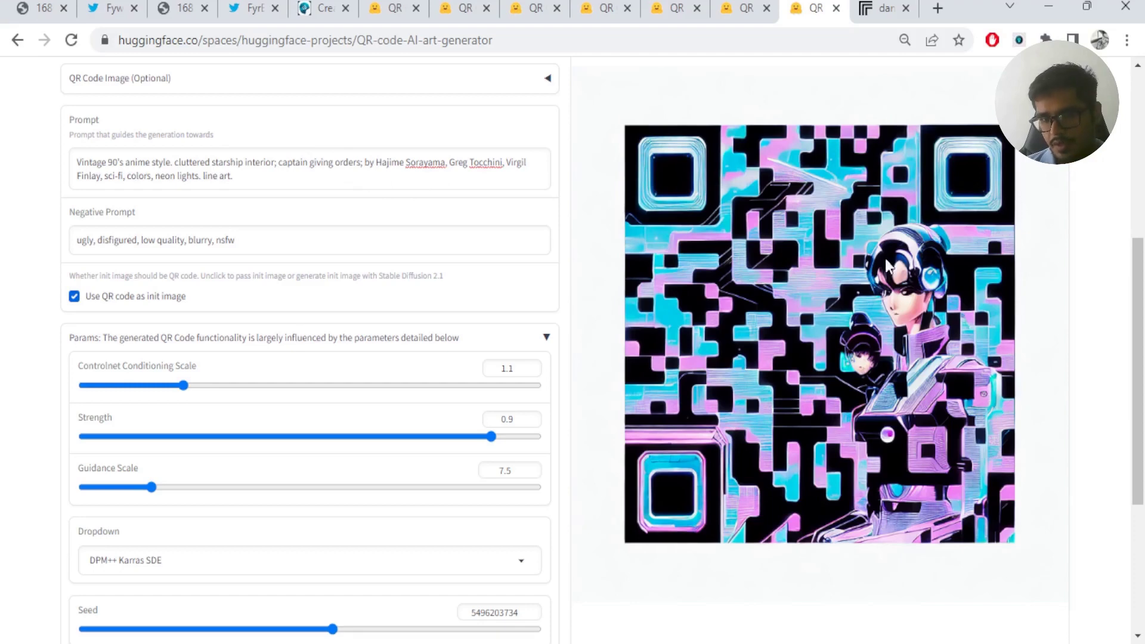
Step: Highlight the anime starship prompt text
scroll(235, 240, up, 1)
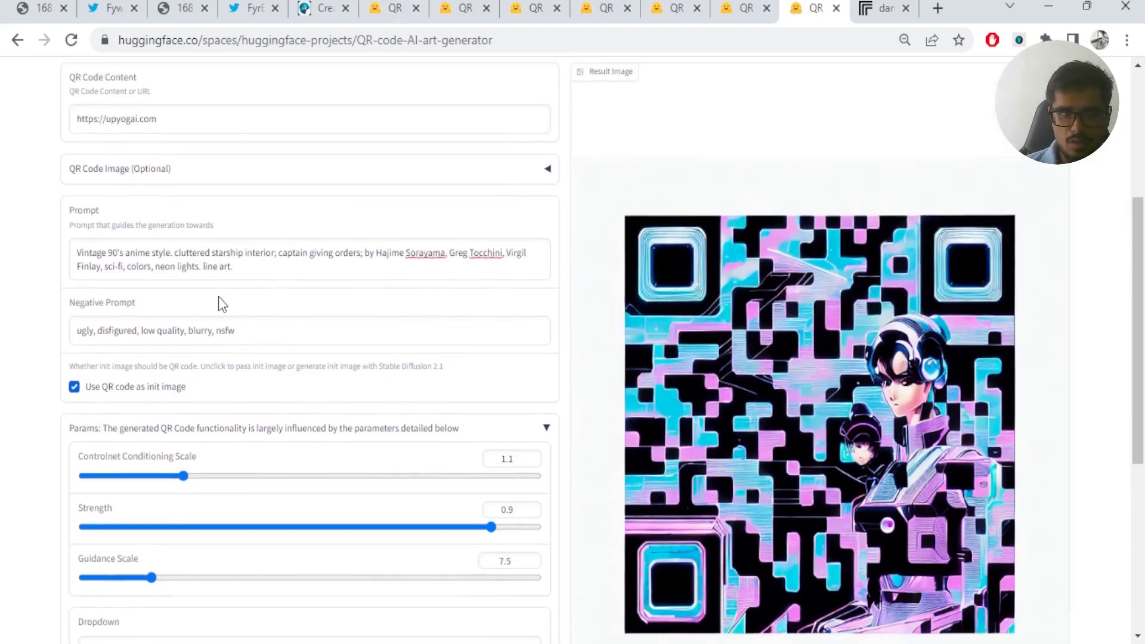
drag(234, 264, 69, 256)
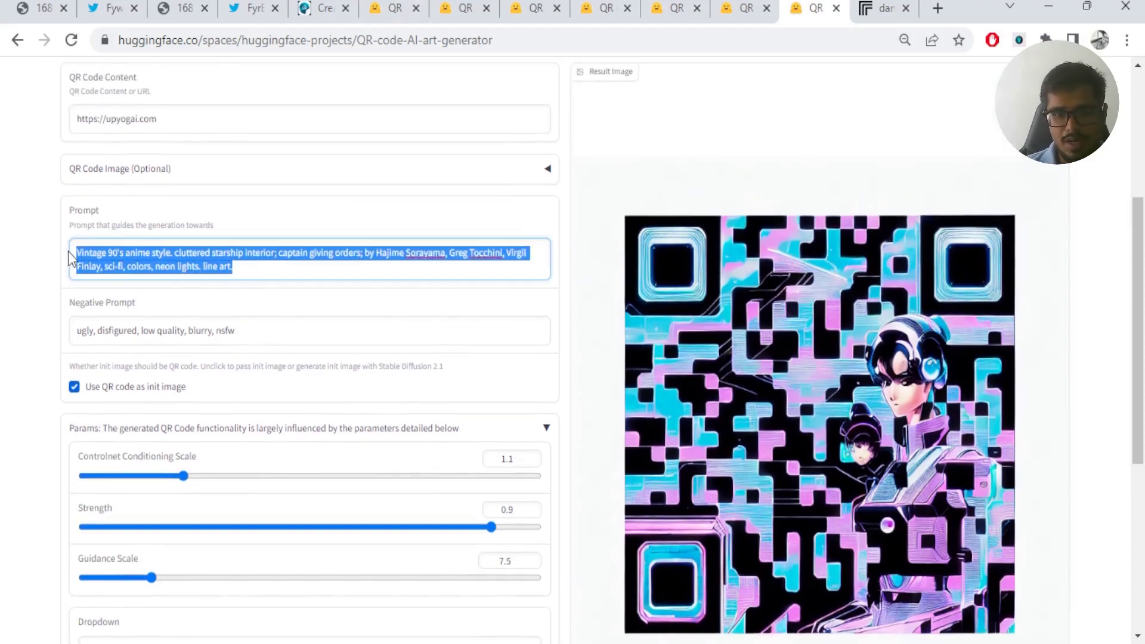
scroll(109, 376, up, 3)
scroll(250, 215, down, 3)
Step: Expand and collapse QR Code Image (Optional), then bring up the ink-painted trees QR image
click(238, 168)
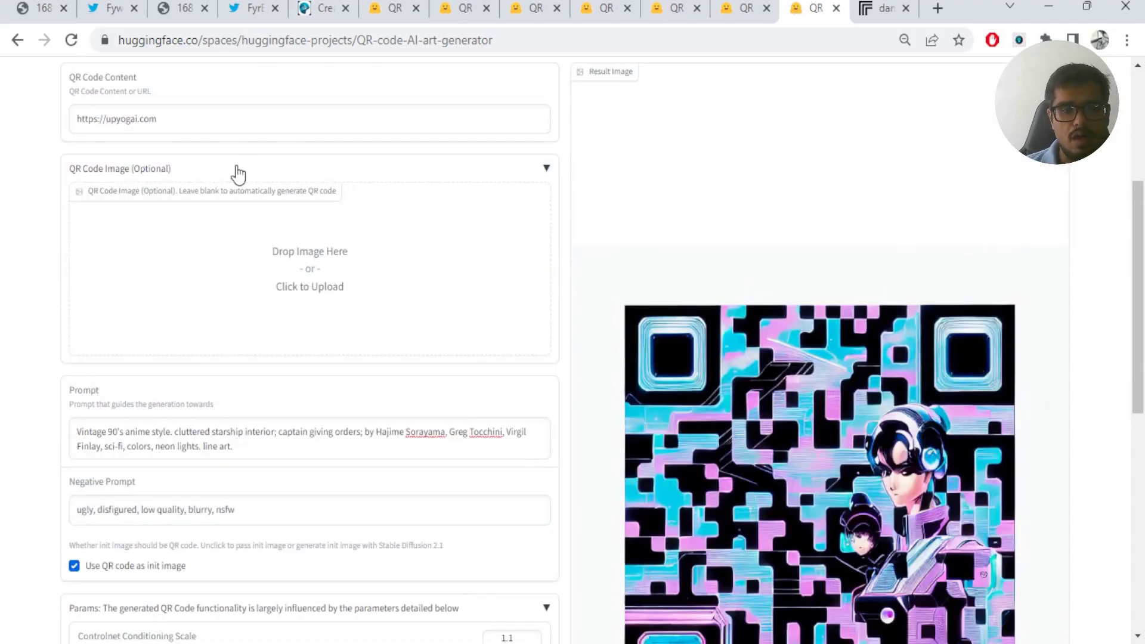
click(239, 170)
scroll(239, 174, down, 3)
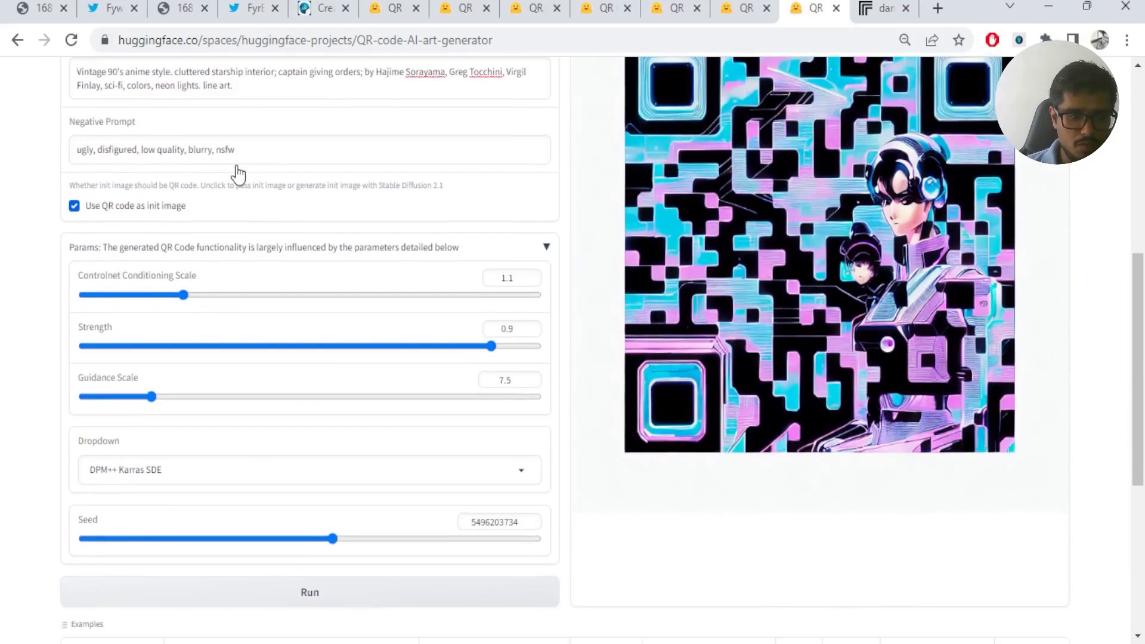
click(28, 7)
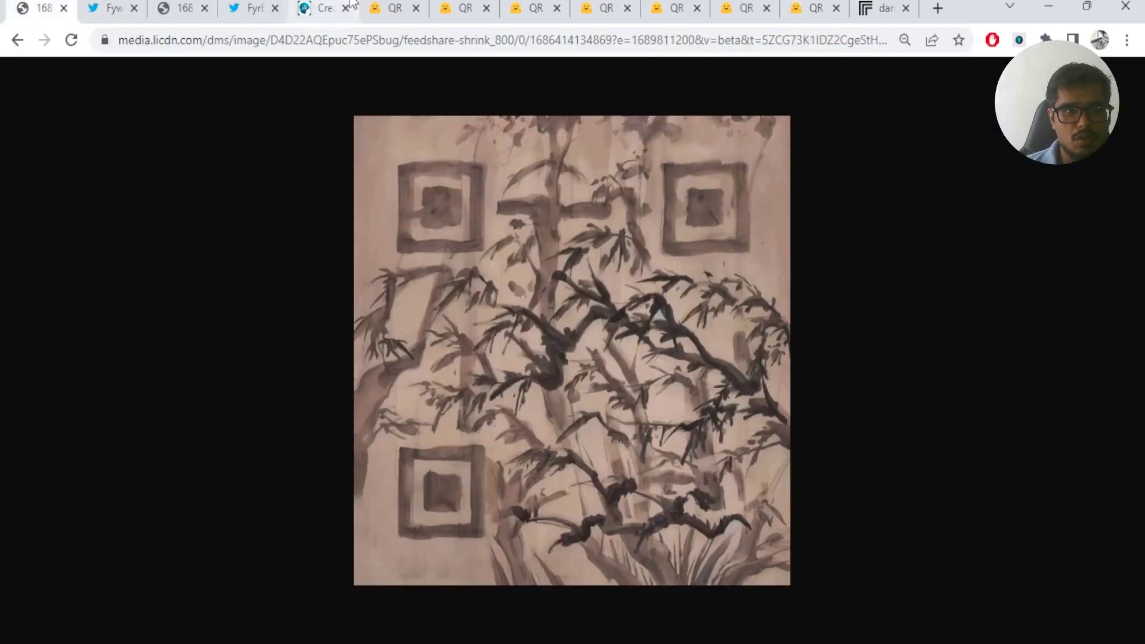
Step: Scroll the UpyogAI post to its snowy village QR example, then return to the anime starship result
click(322, 8)
scroll(300, 311, down, 15)
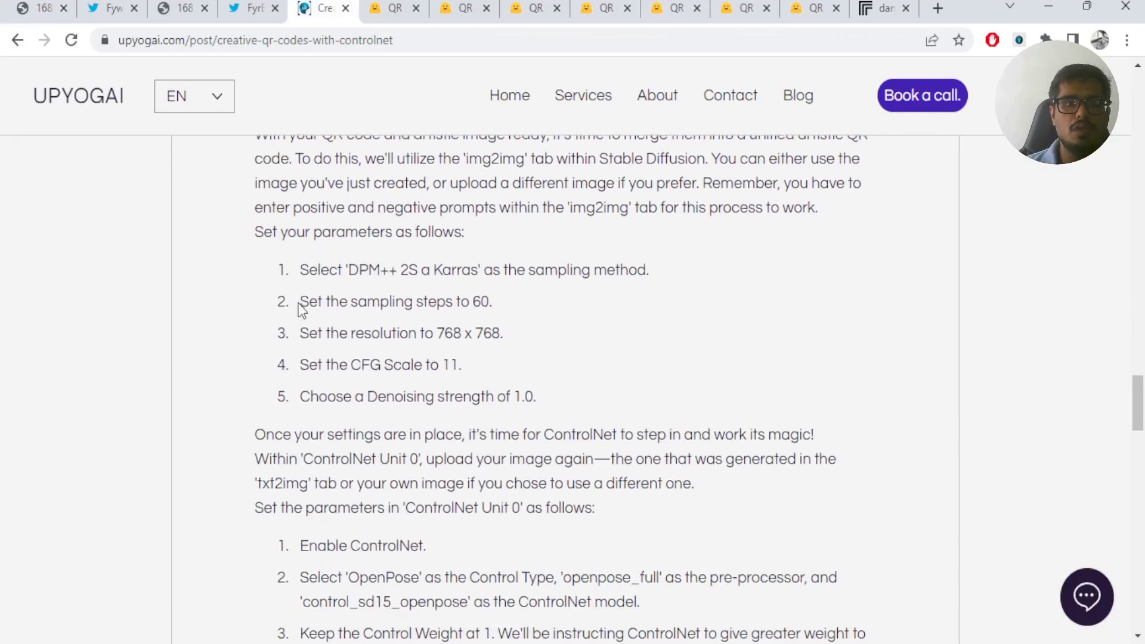
scroll(300, 298, down, 10)
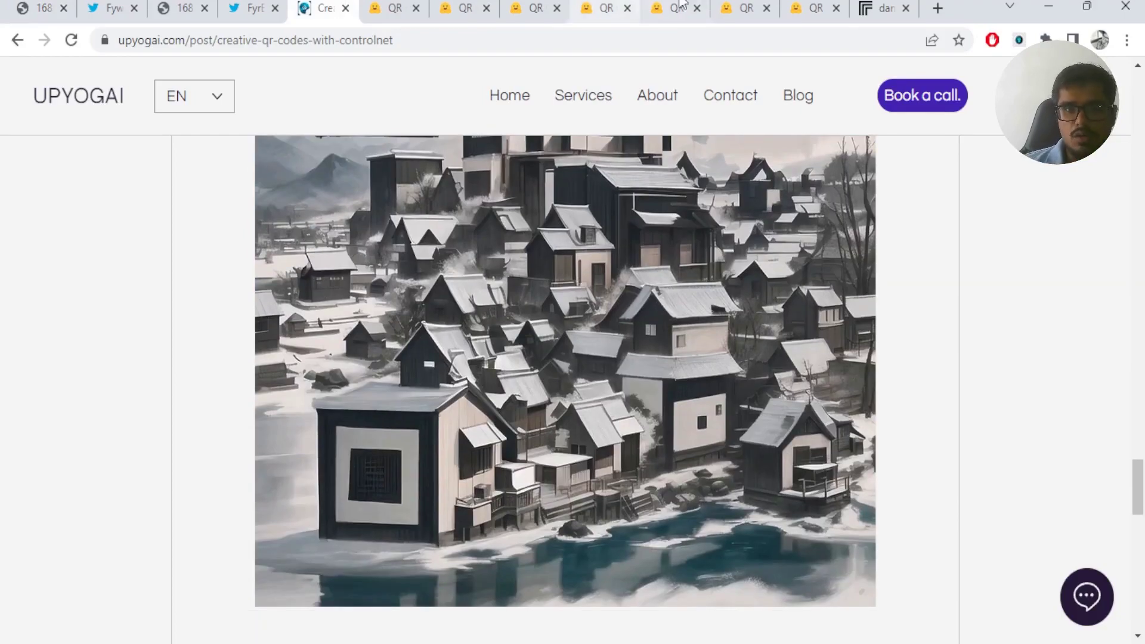
click(748, 5)
click(811, 9)
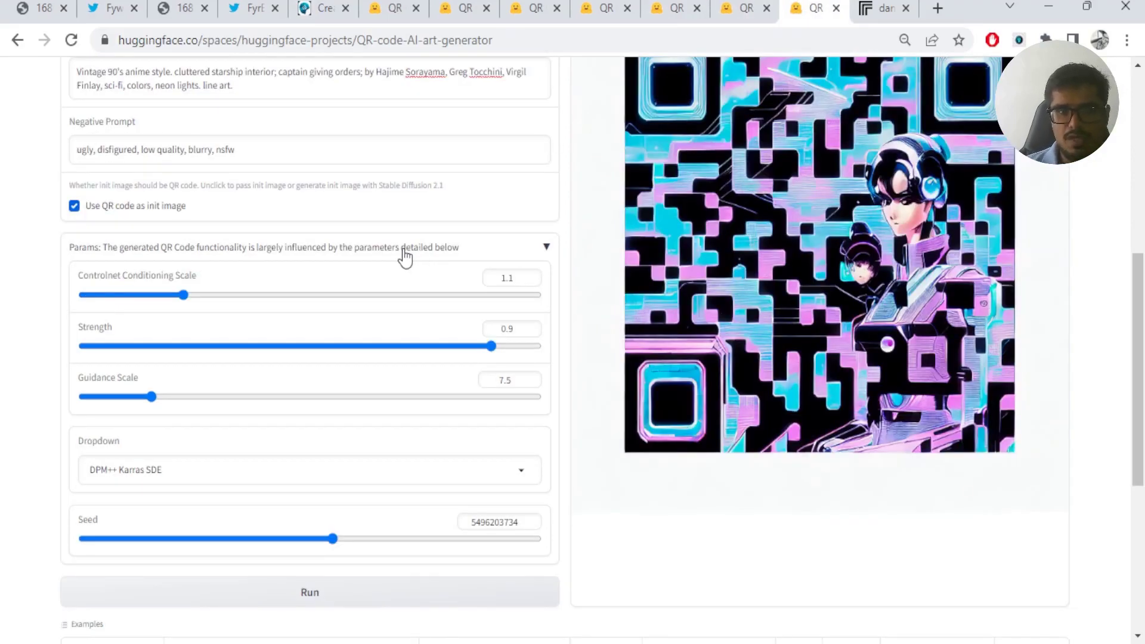
Step: Highlight the anime result's prompt, check its parameters, then go to Replicate's cog-visual-qr page
scroll(402, 255, up, 5)
drag(135, 343, 234, 357)
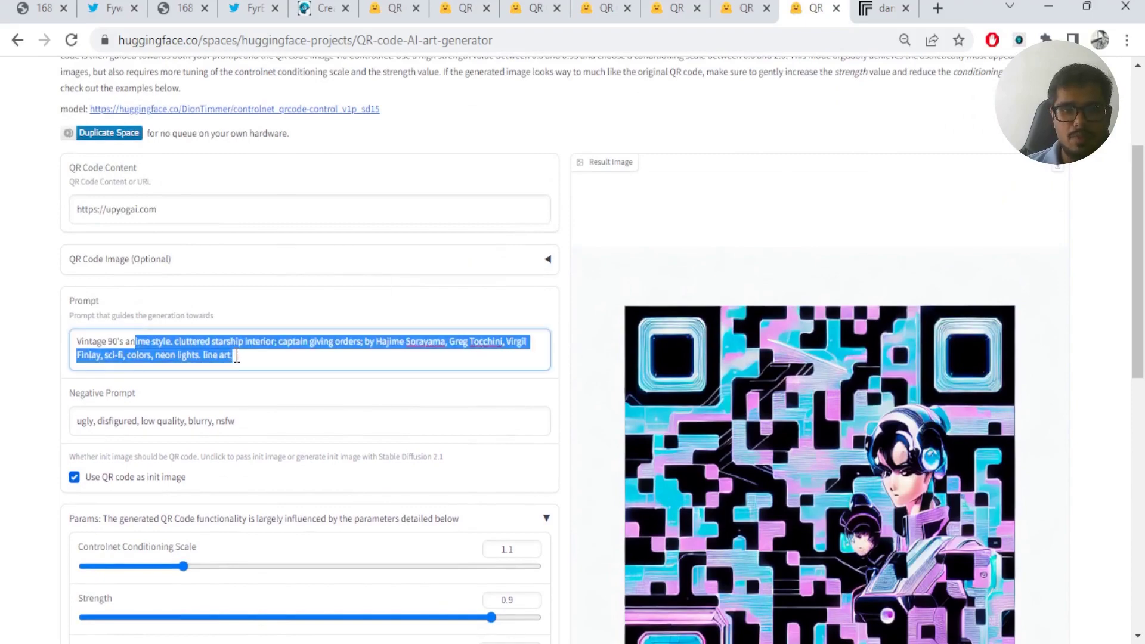
scroll(703, 415, down, 3)
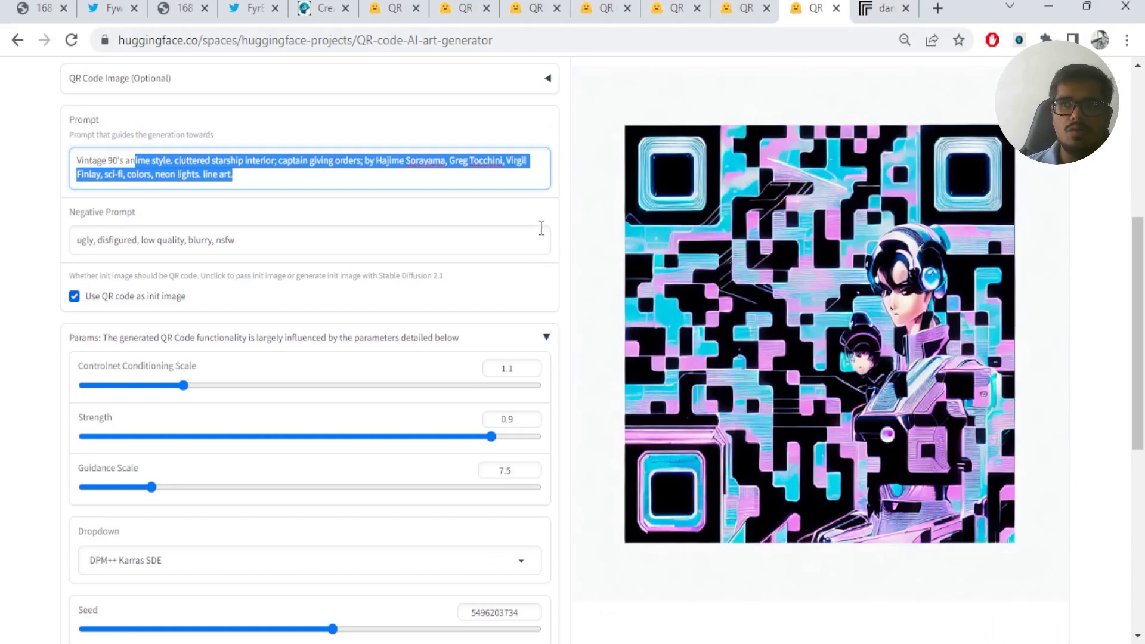
click(876, 8)
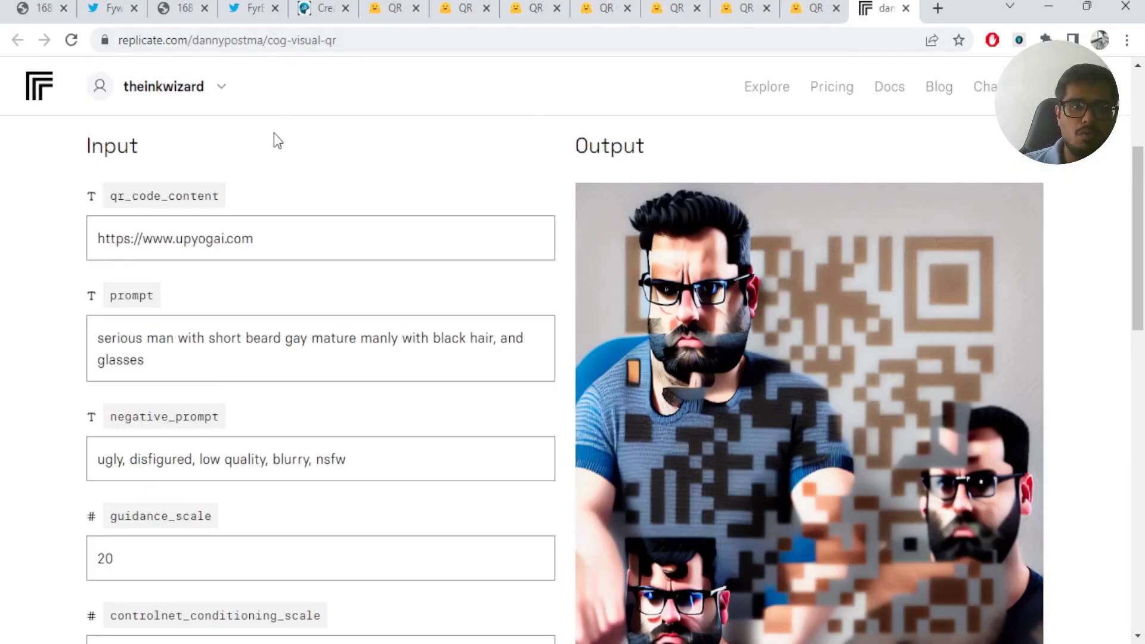
scroll(322, 159, down, 4)
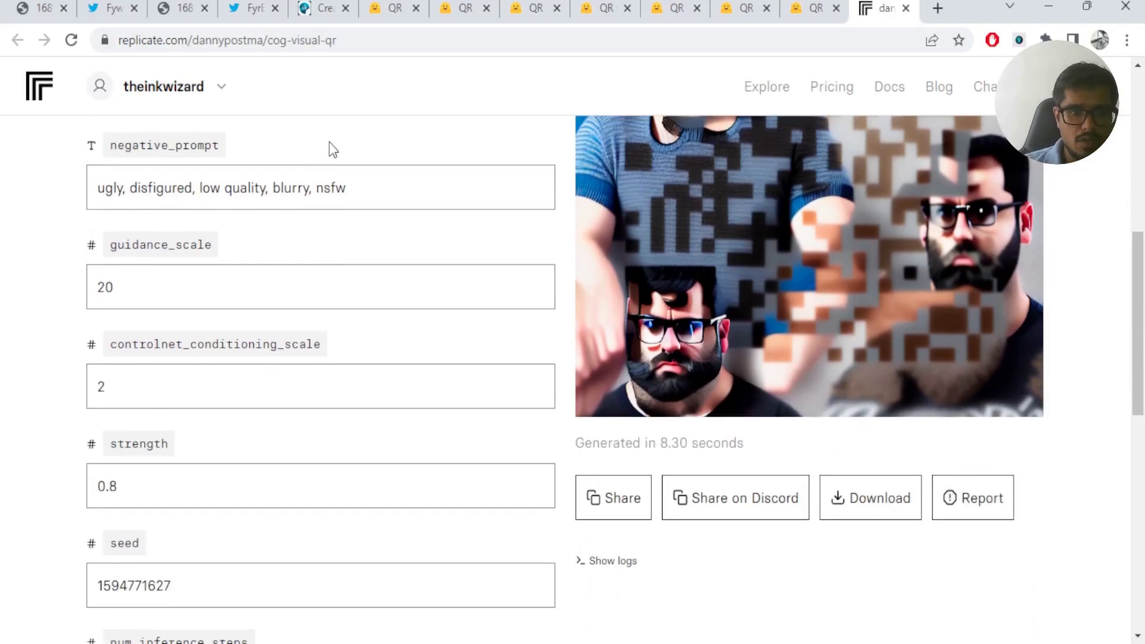
scroll(330, 142, up, 3)
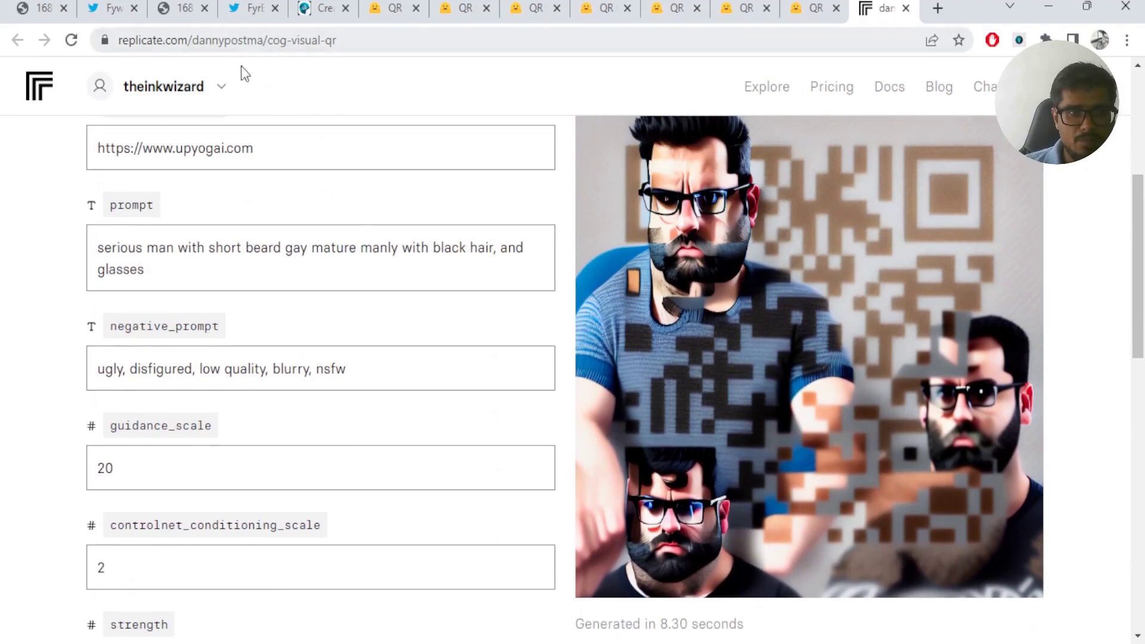
scroll(262, 179, up, 2)
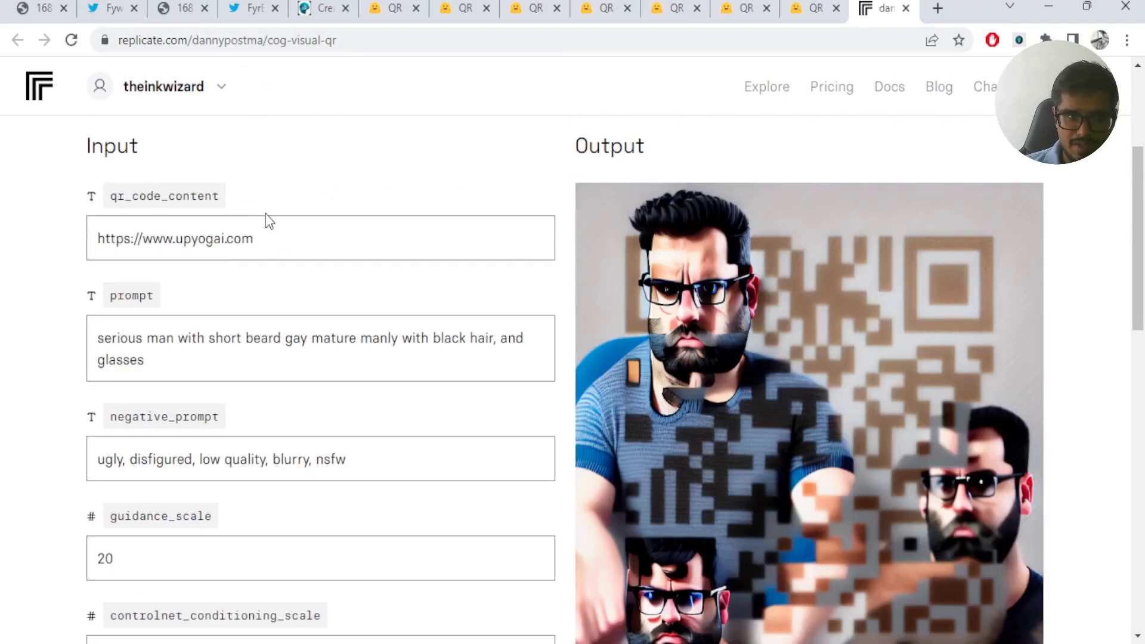
drag(258, 238, 86, 237)
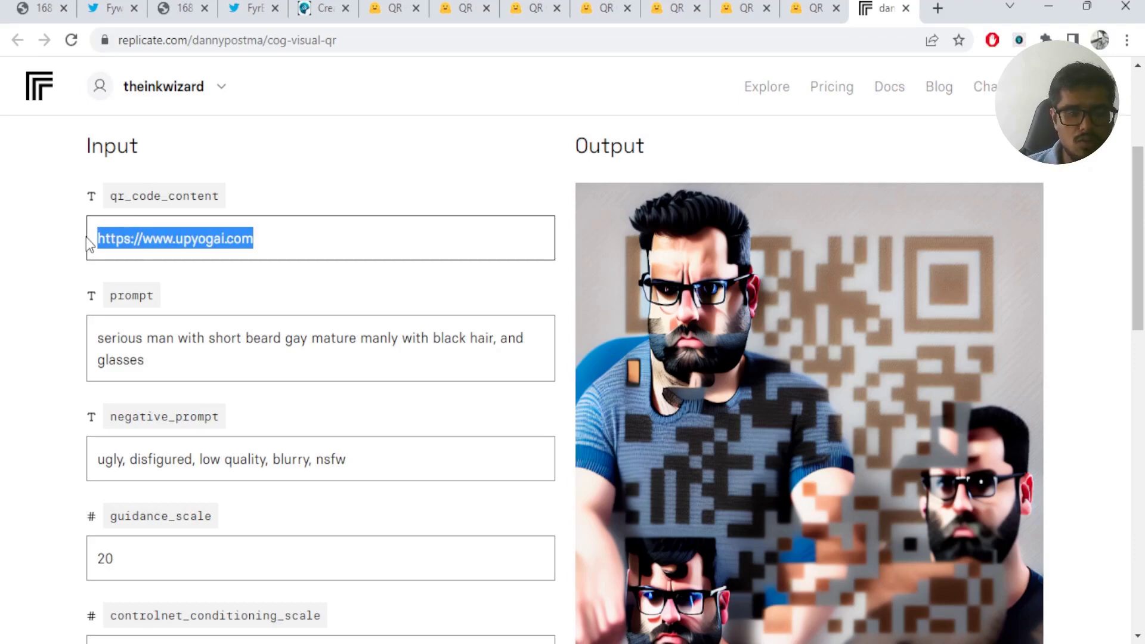
drag(158, 364, 74, 337)
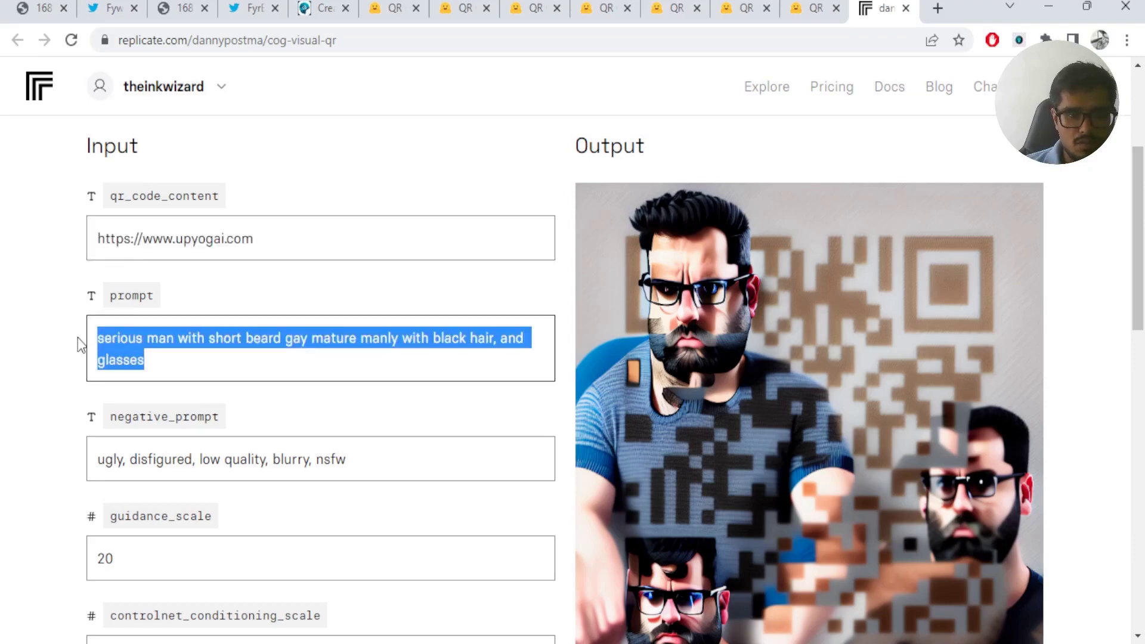
scroll(78, 345, down, 10)
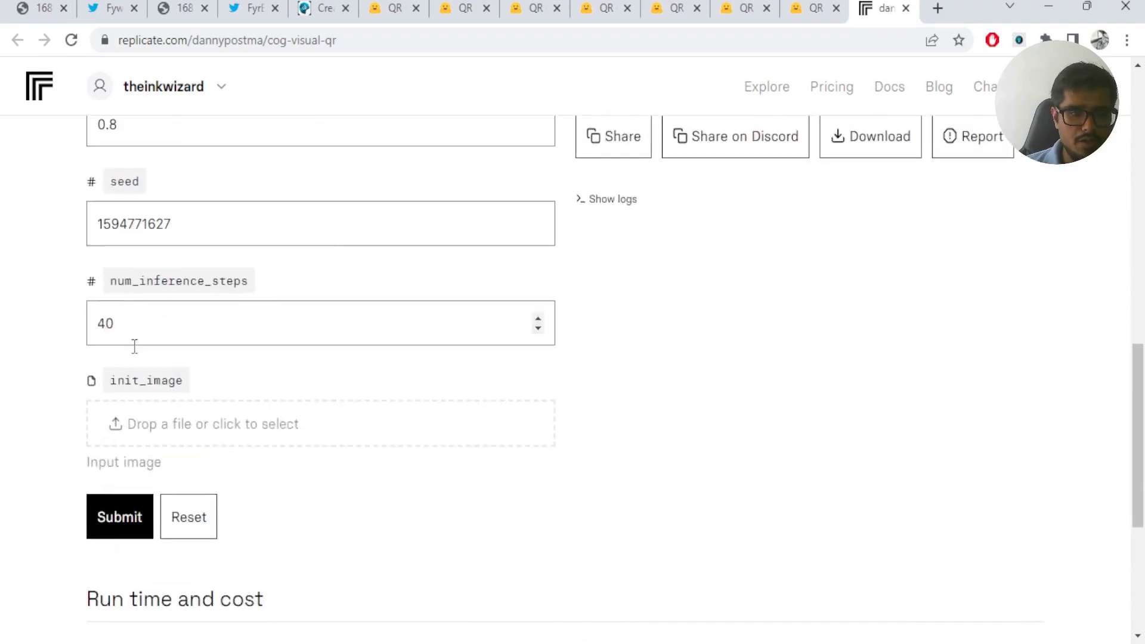
click(94, 520)
scroll(403, 352, up, 5)
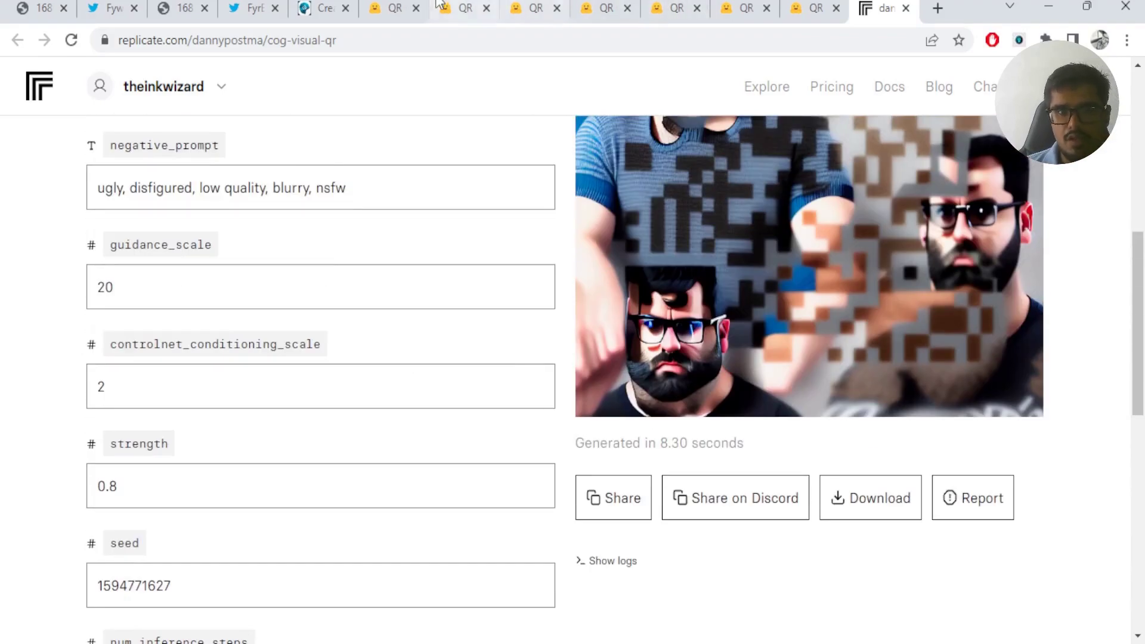
scroll(248, 253, up, 7)
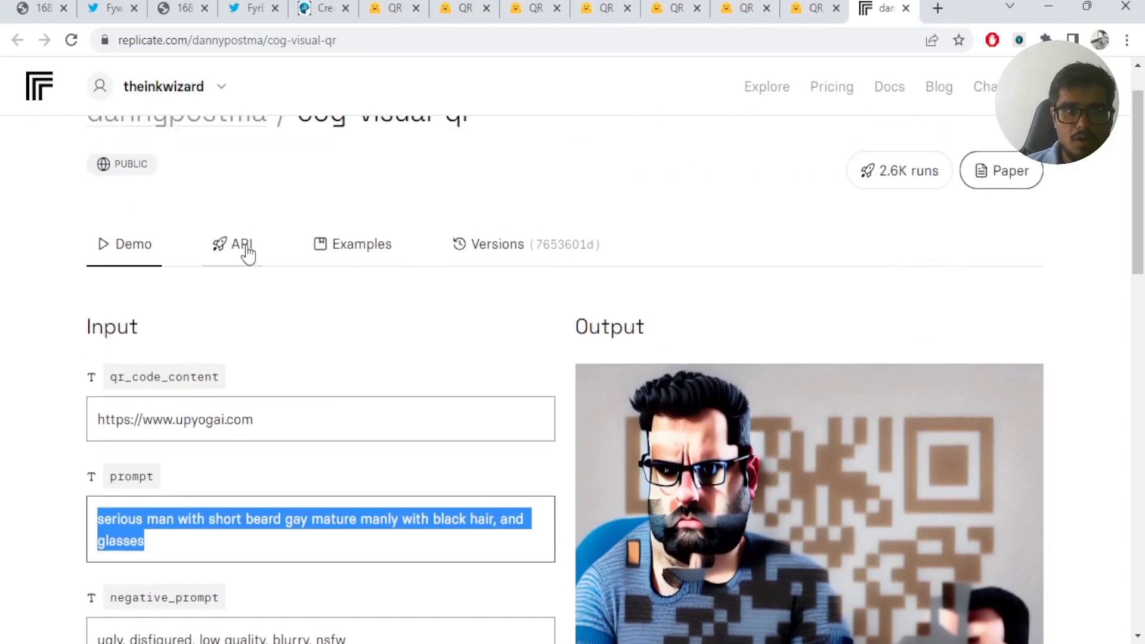
click(247, 254)
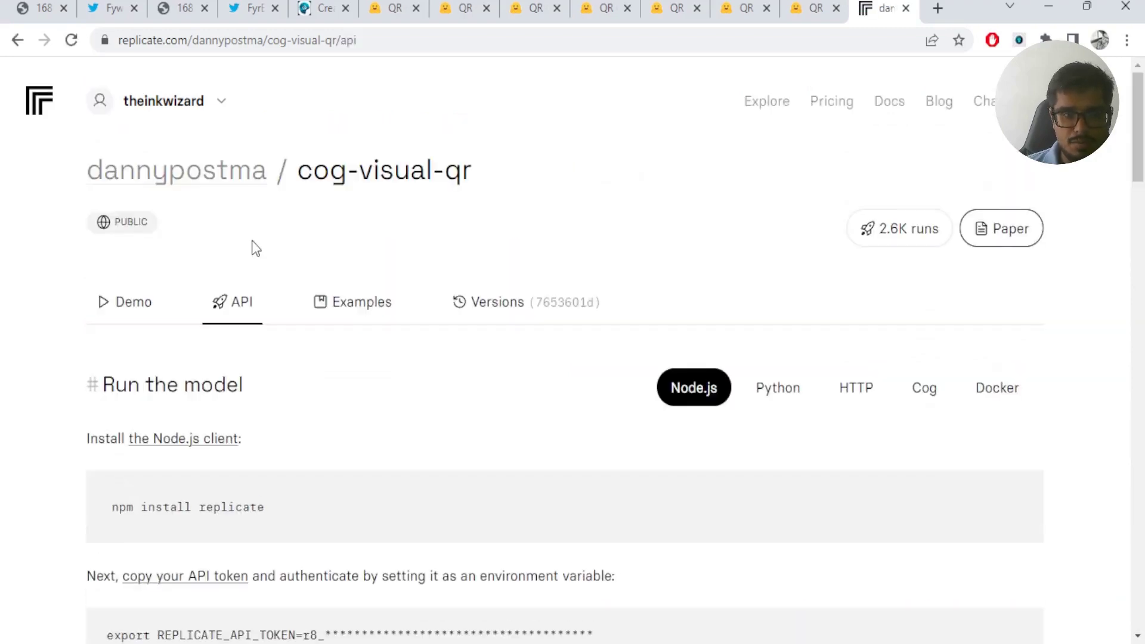
Step: Scroll the API tab and highlight the Node.js code for running cog-visual-qr
scroll(301, 431, down, 3)
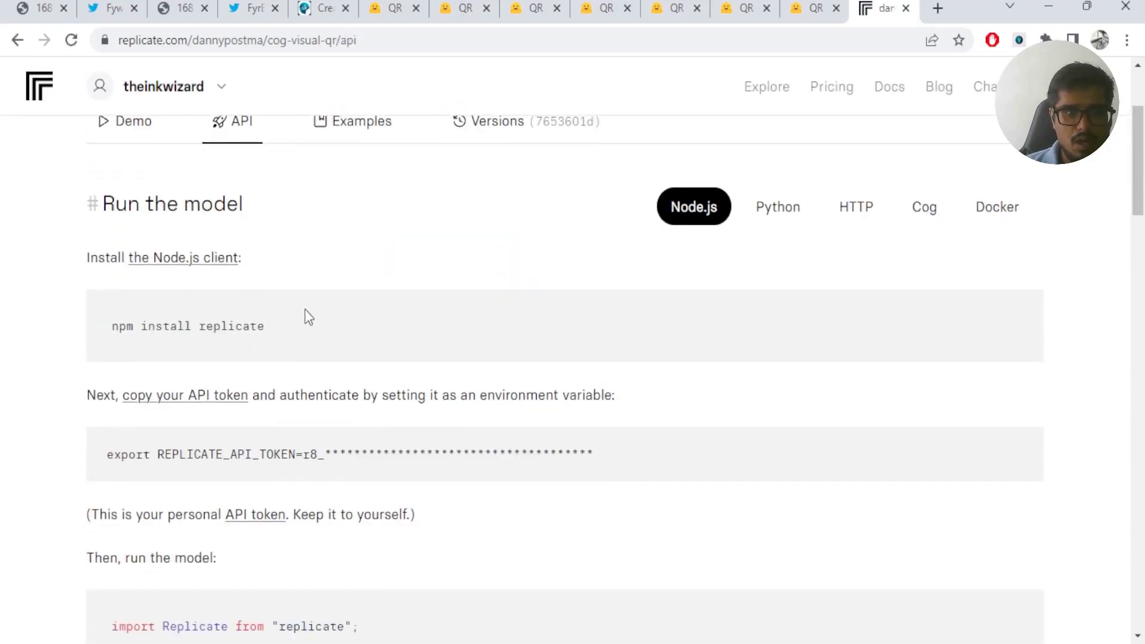
scroll(225, 276, up, 3)
scroll(237, 340, down, 5)
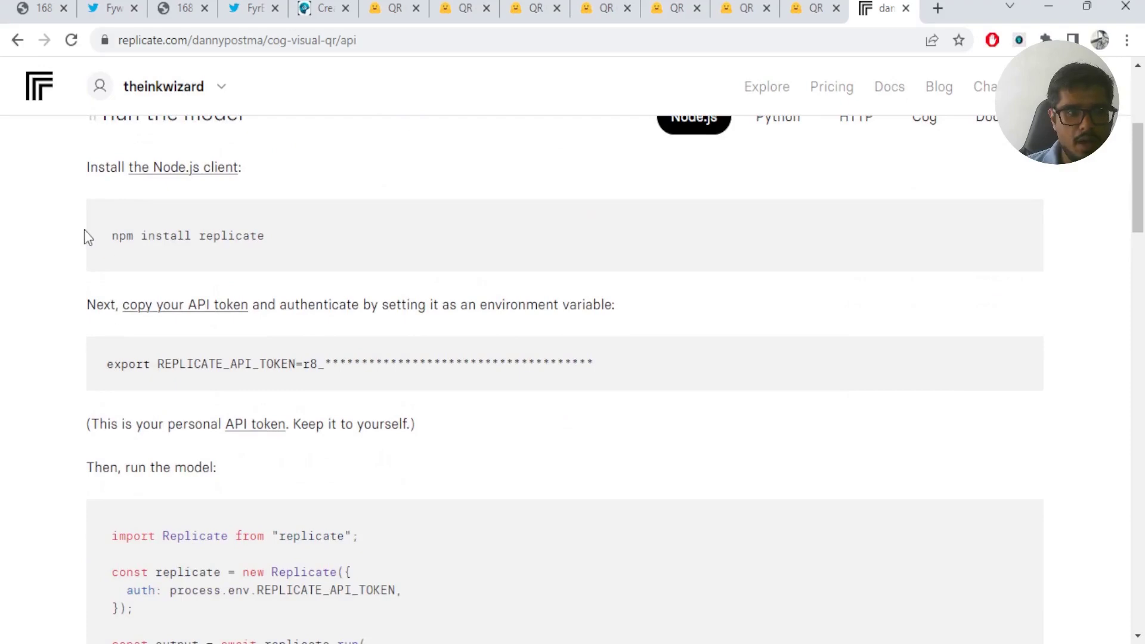
scroll(262, 241, down, 6)
scroll(238, 311, up, 5)
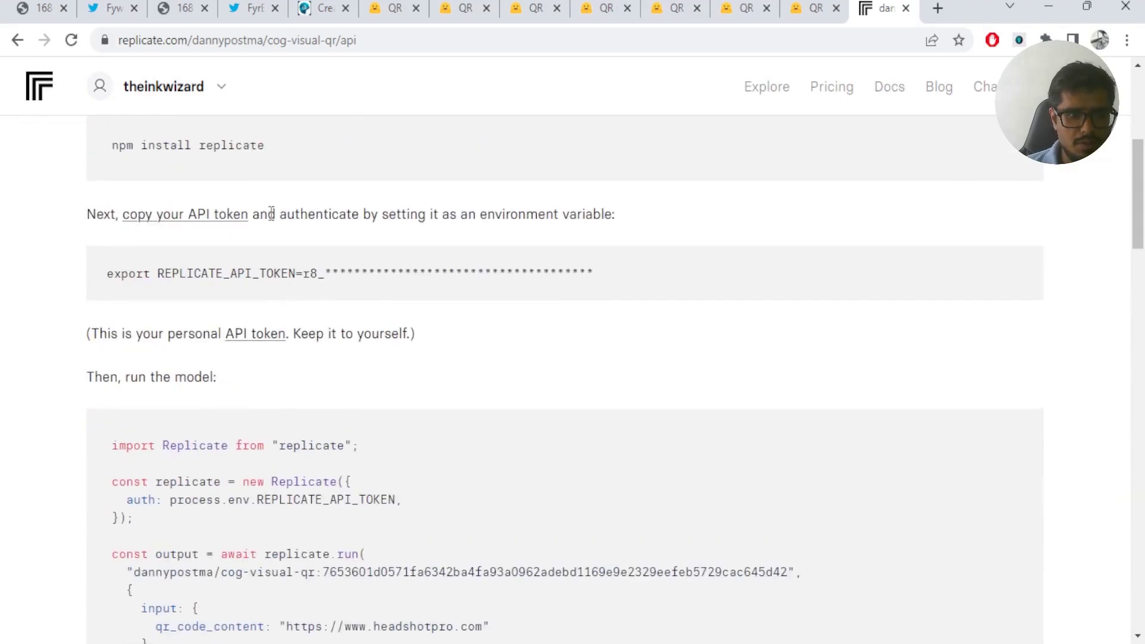
scroll(93, 523, down, 3)
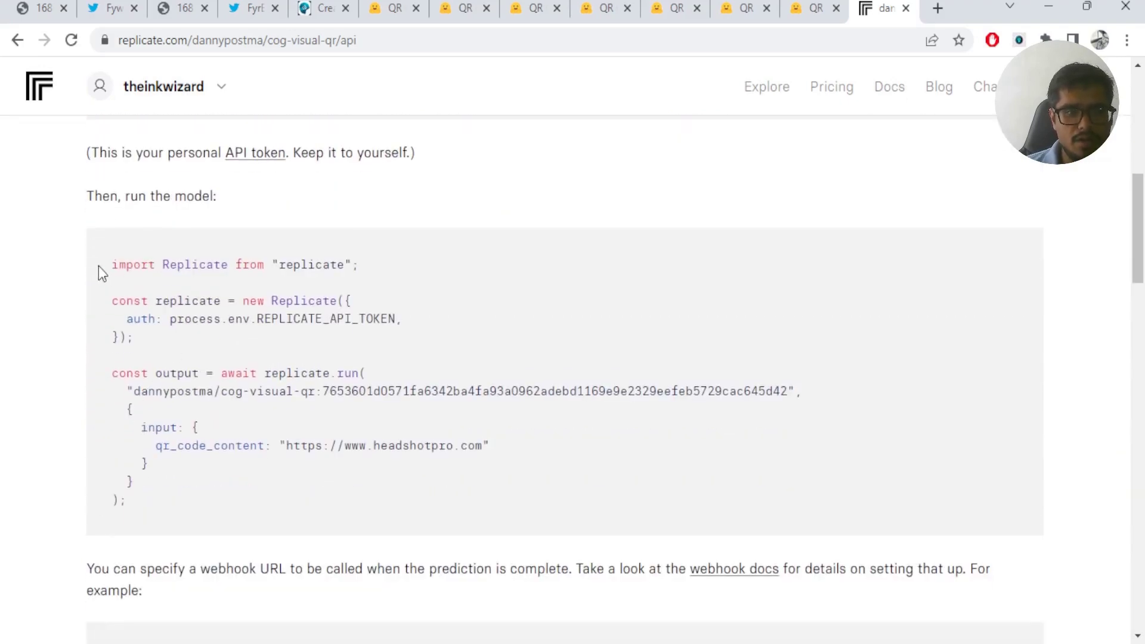
drag(98, 266, 223, 493)
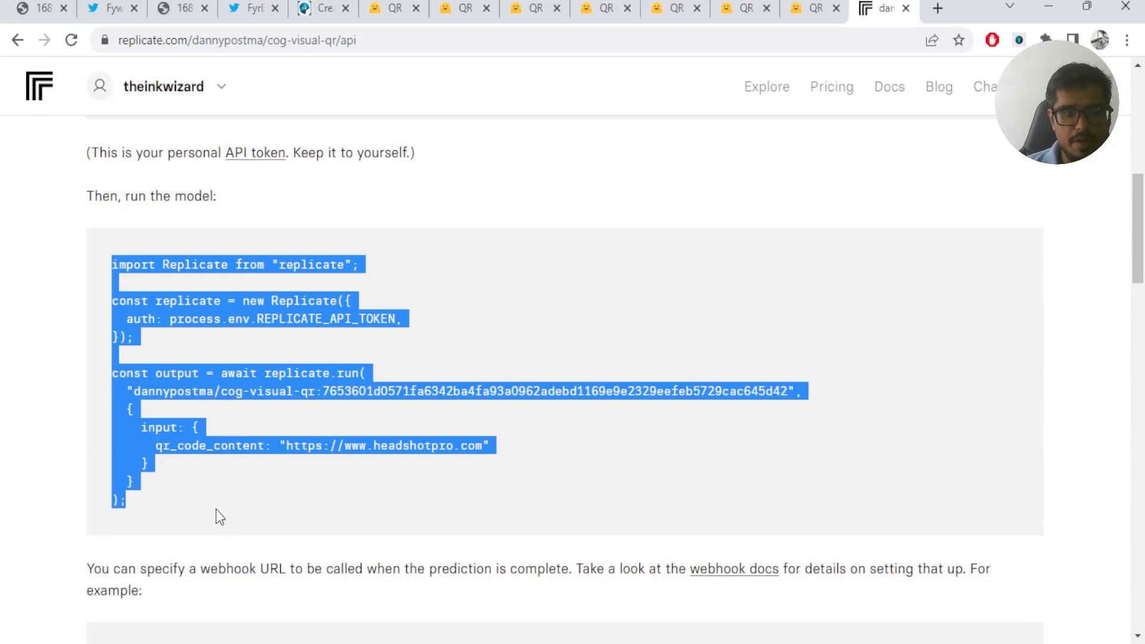
scroll(215, 509, up, 8)
Step: Go back to the Replicate demo, then return to the Hugging Face generator with the Mermaid prompt
key(alt+Left)
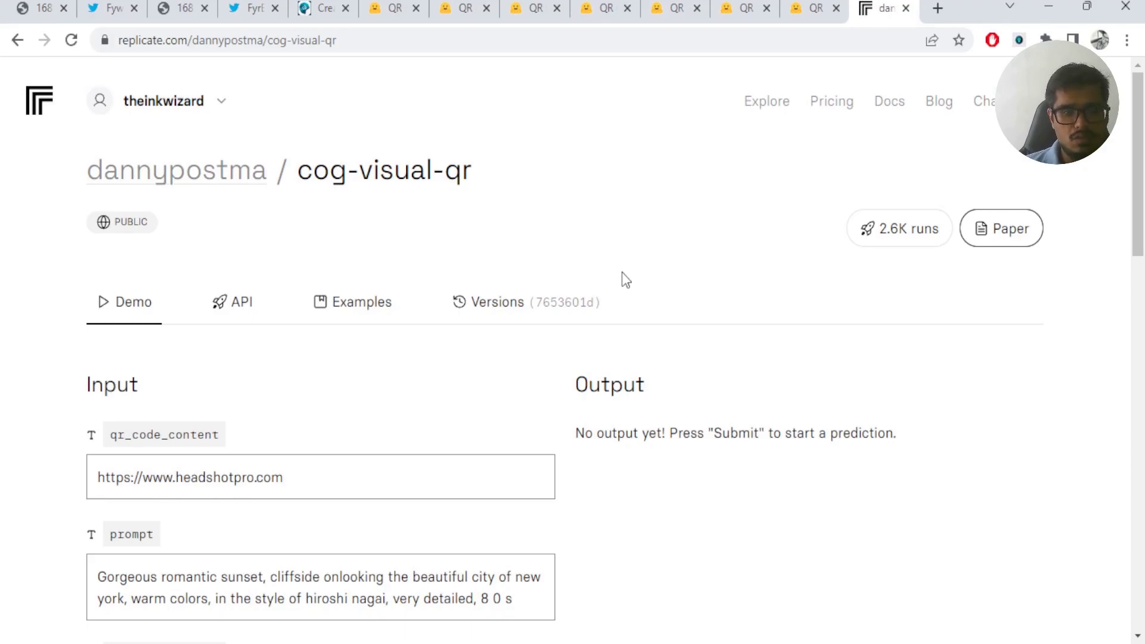
scroll(623, 268, down, 6)
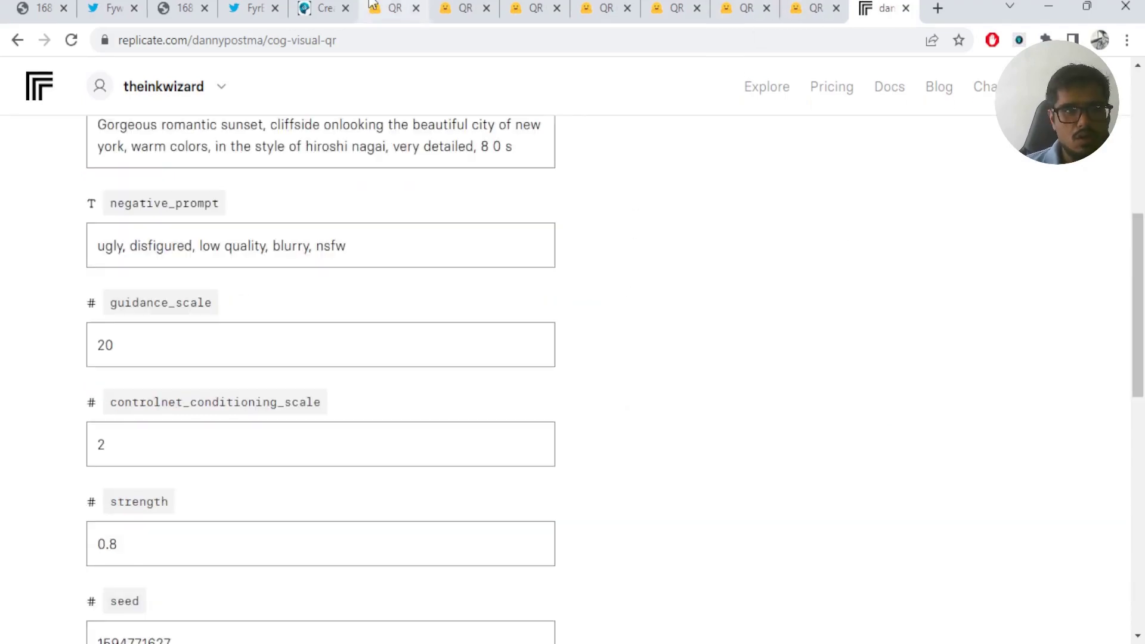
click(824, 7)
key(ctrl+shift+Tab)
key(ctrl+shift+Tab)
key(ctrl+shift+Tab)
key(ctrl+shift+Tab)
key(ctrl+shift+Tab)
key(ctrl+shift+Tab)
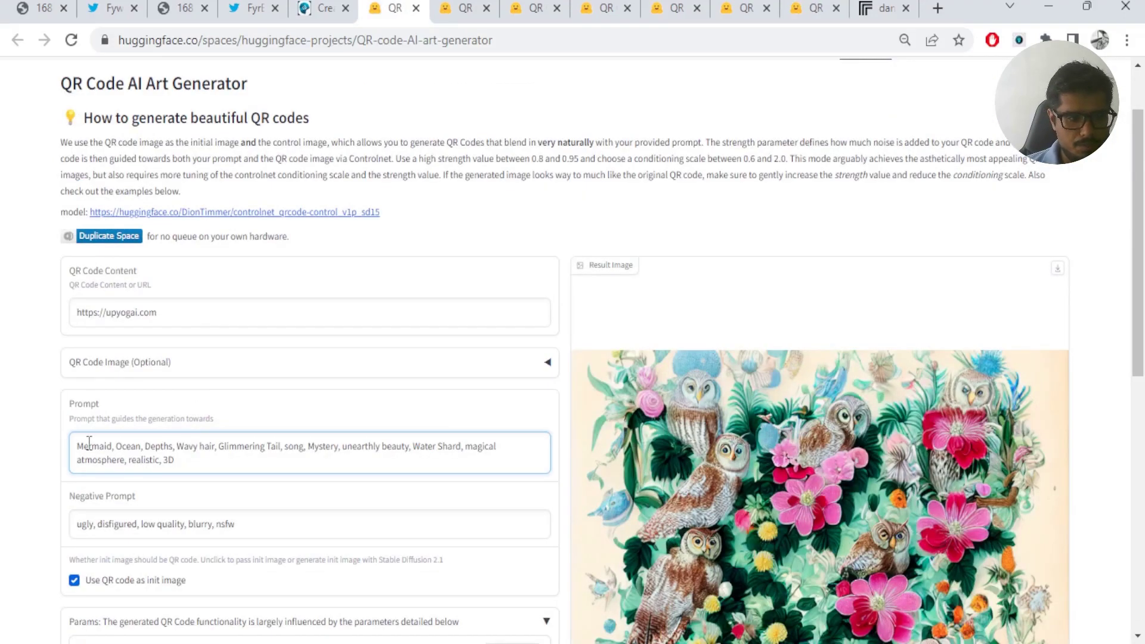
Step: Run the generator on the Mermaid prompt and watch the mermaid-in-ocean QR artwork finish
scroll(143, 453, down, 1)
scroll(185, 427, down, 9)
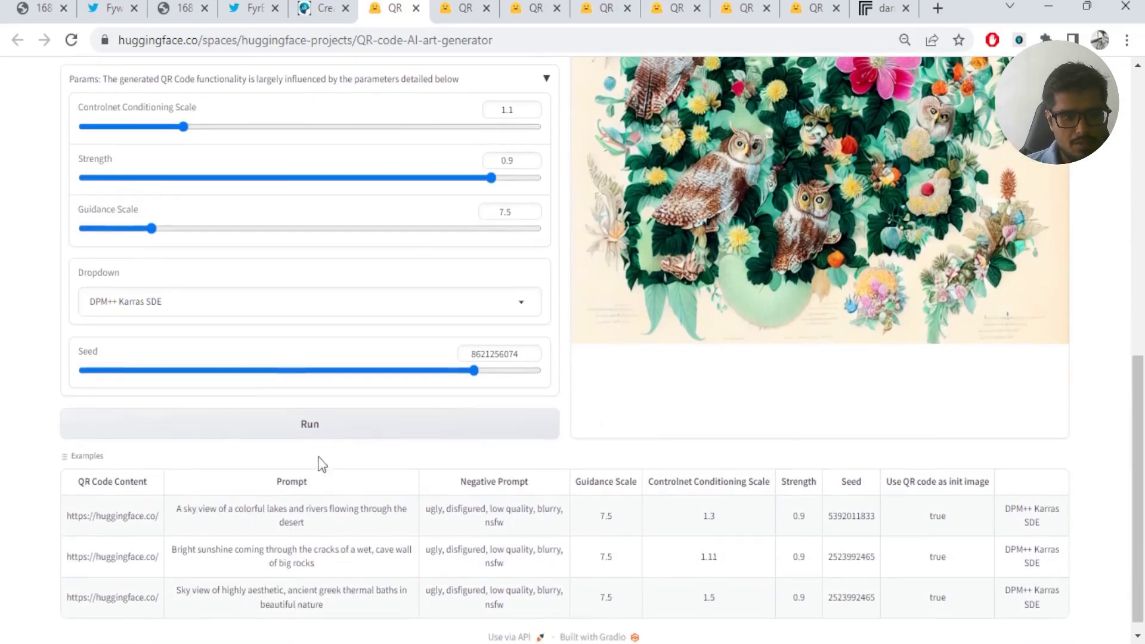
click(299, 422)
scroll(796, 245, up, 7)
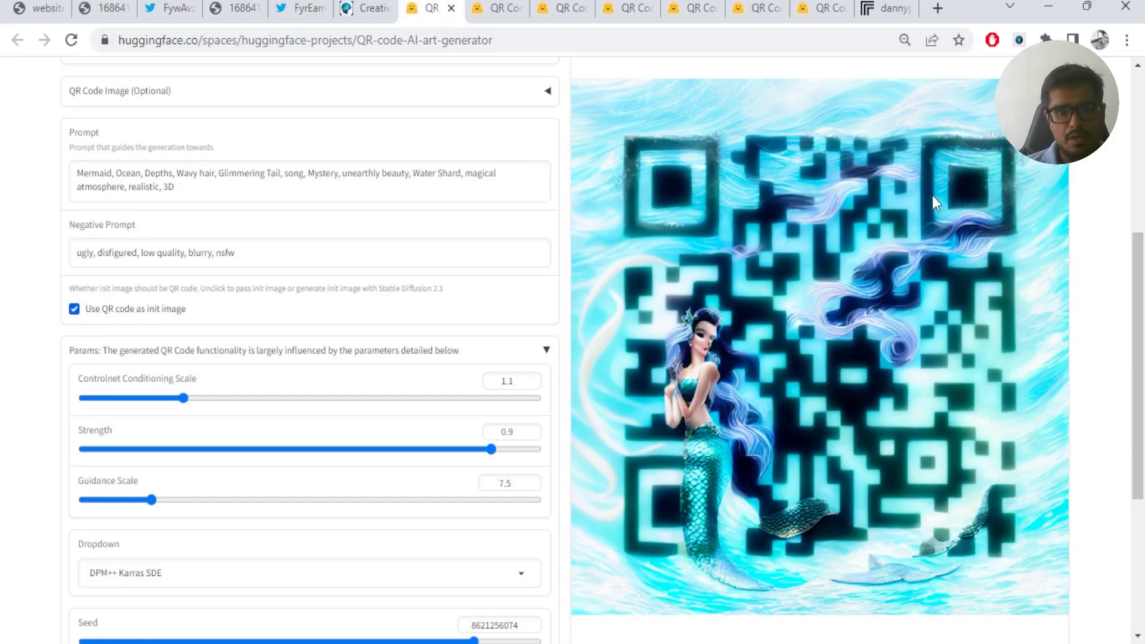
Step: View the plain black-and-white QR, then the floral owls-and-flowers QR artwork for comparison
click(39, 8)
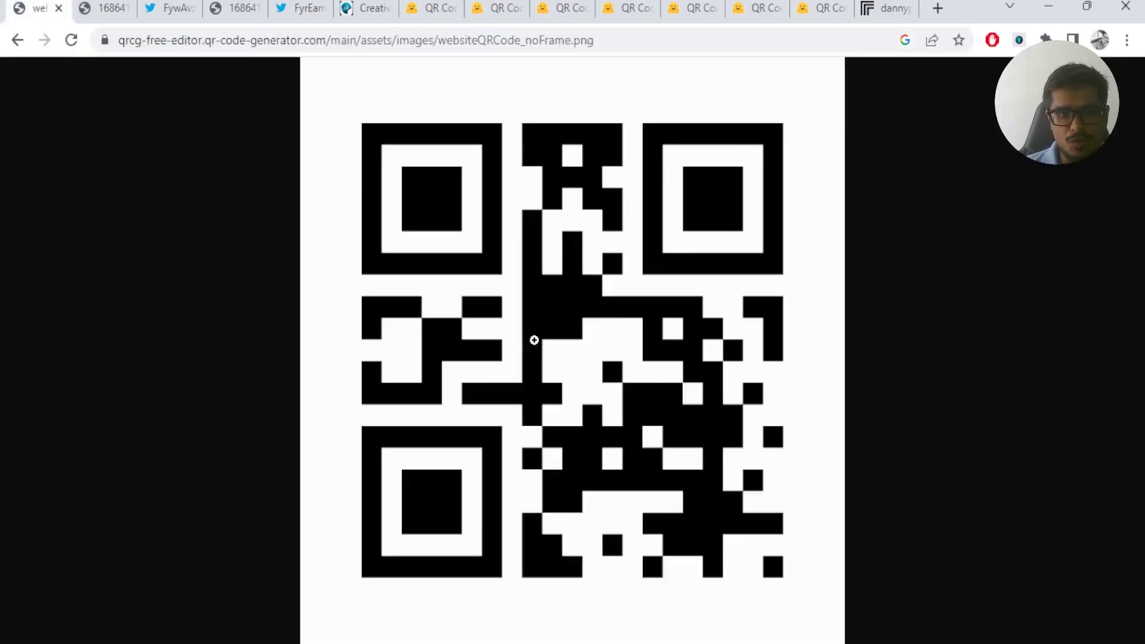
click(517, 6)
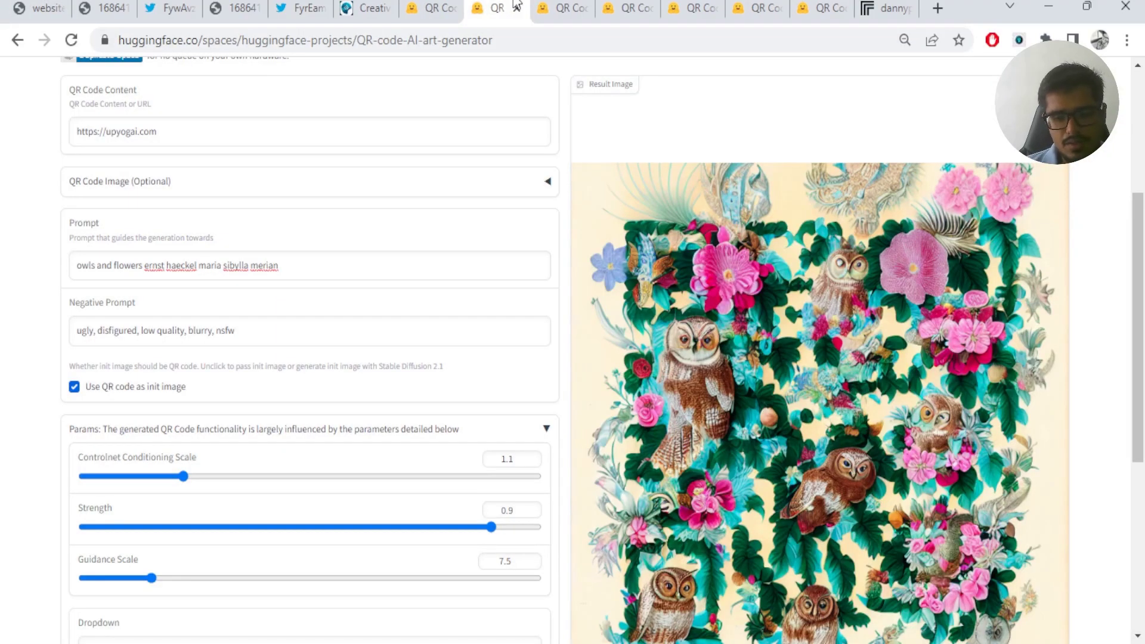